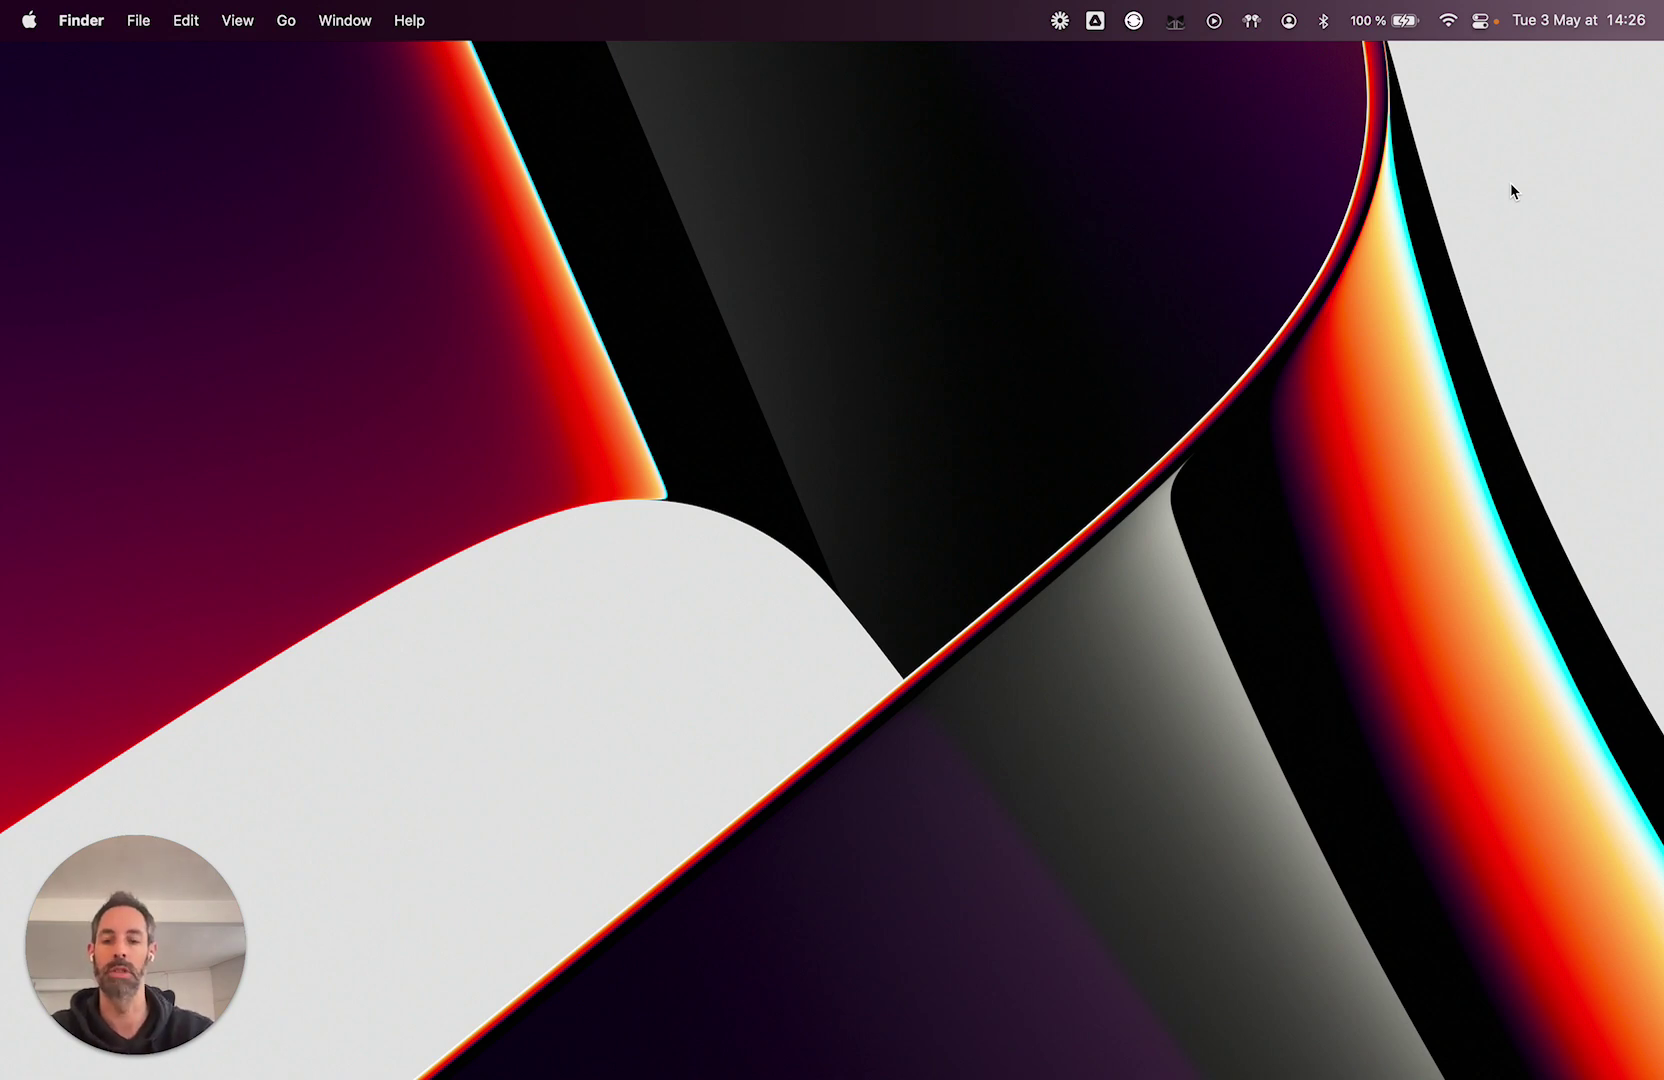
Capture a follow-up task to get back to a contact and save it to the Inbox
key("ctrl+space")
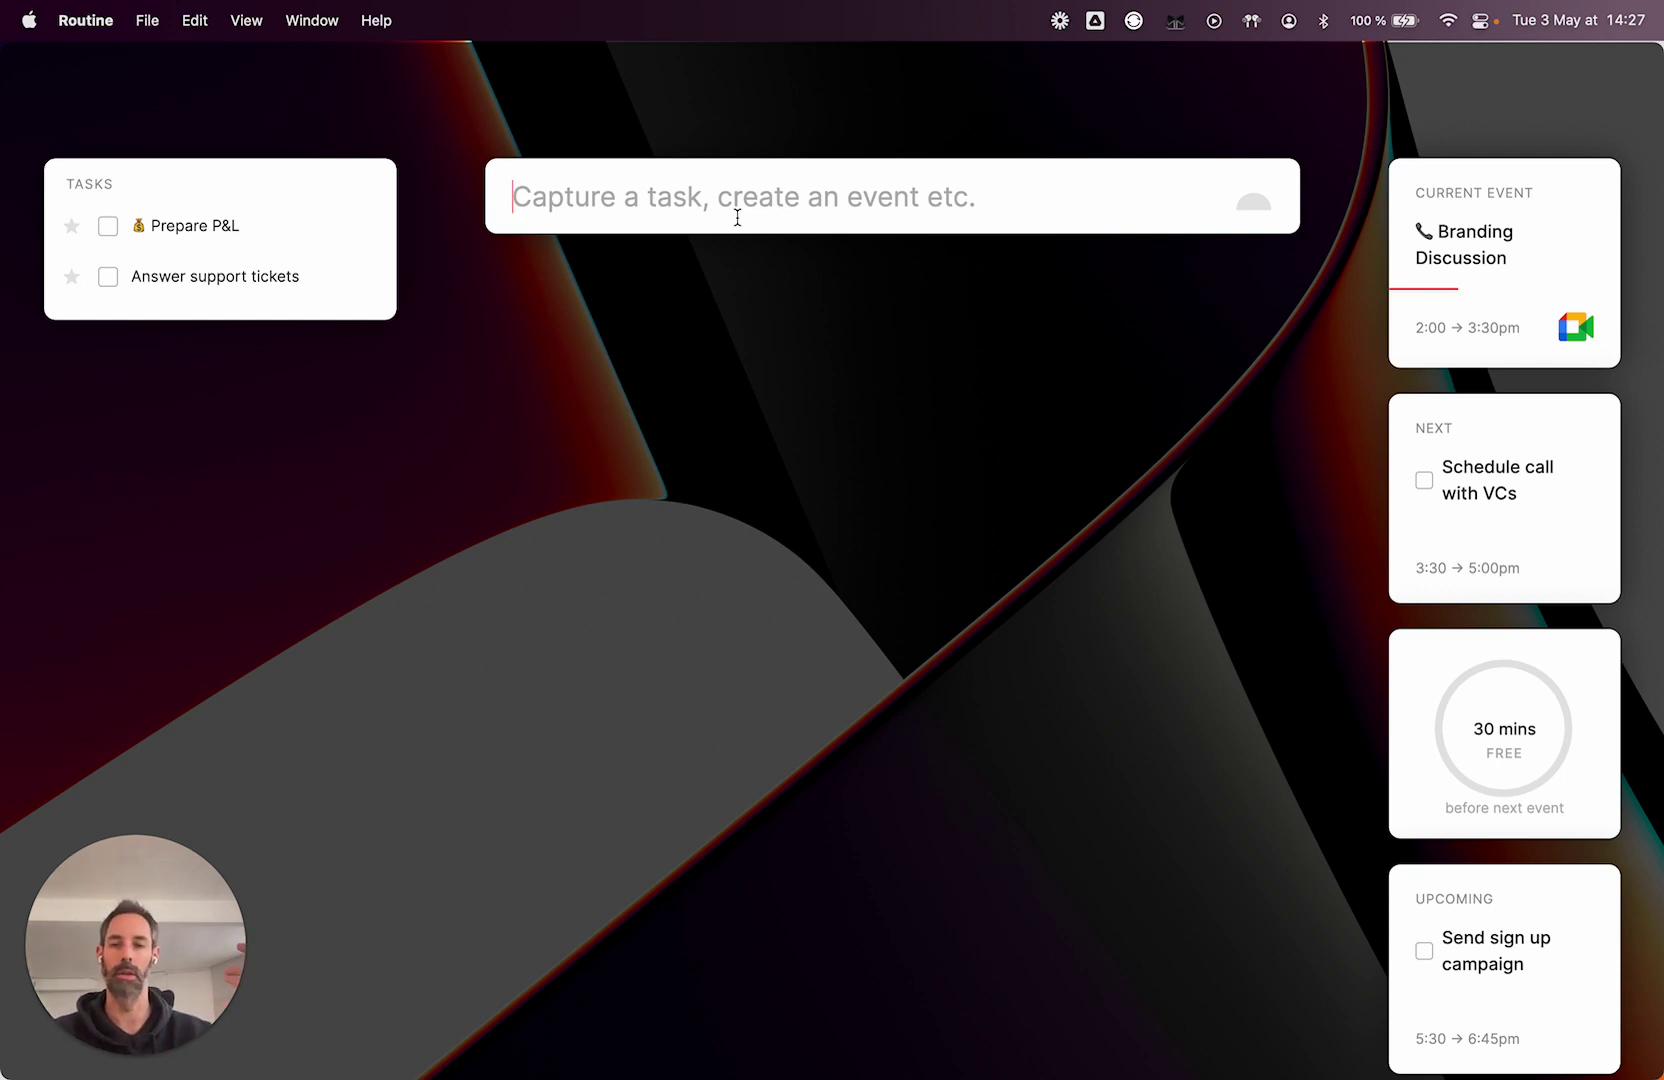
type("Come back to Nicolas")
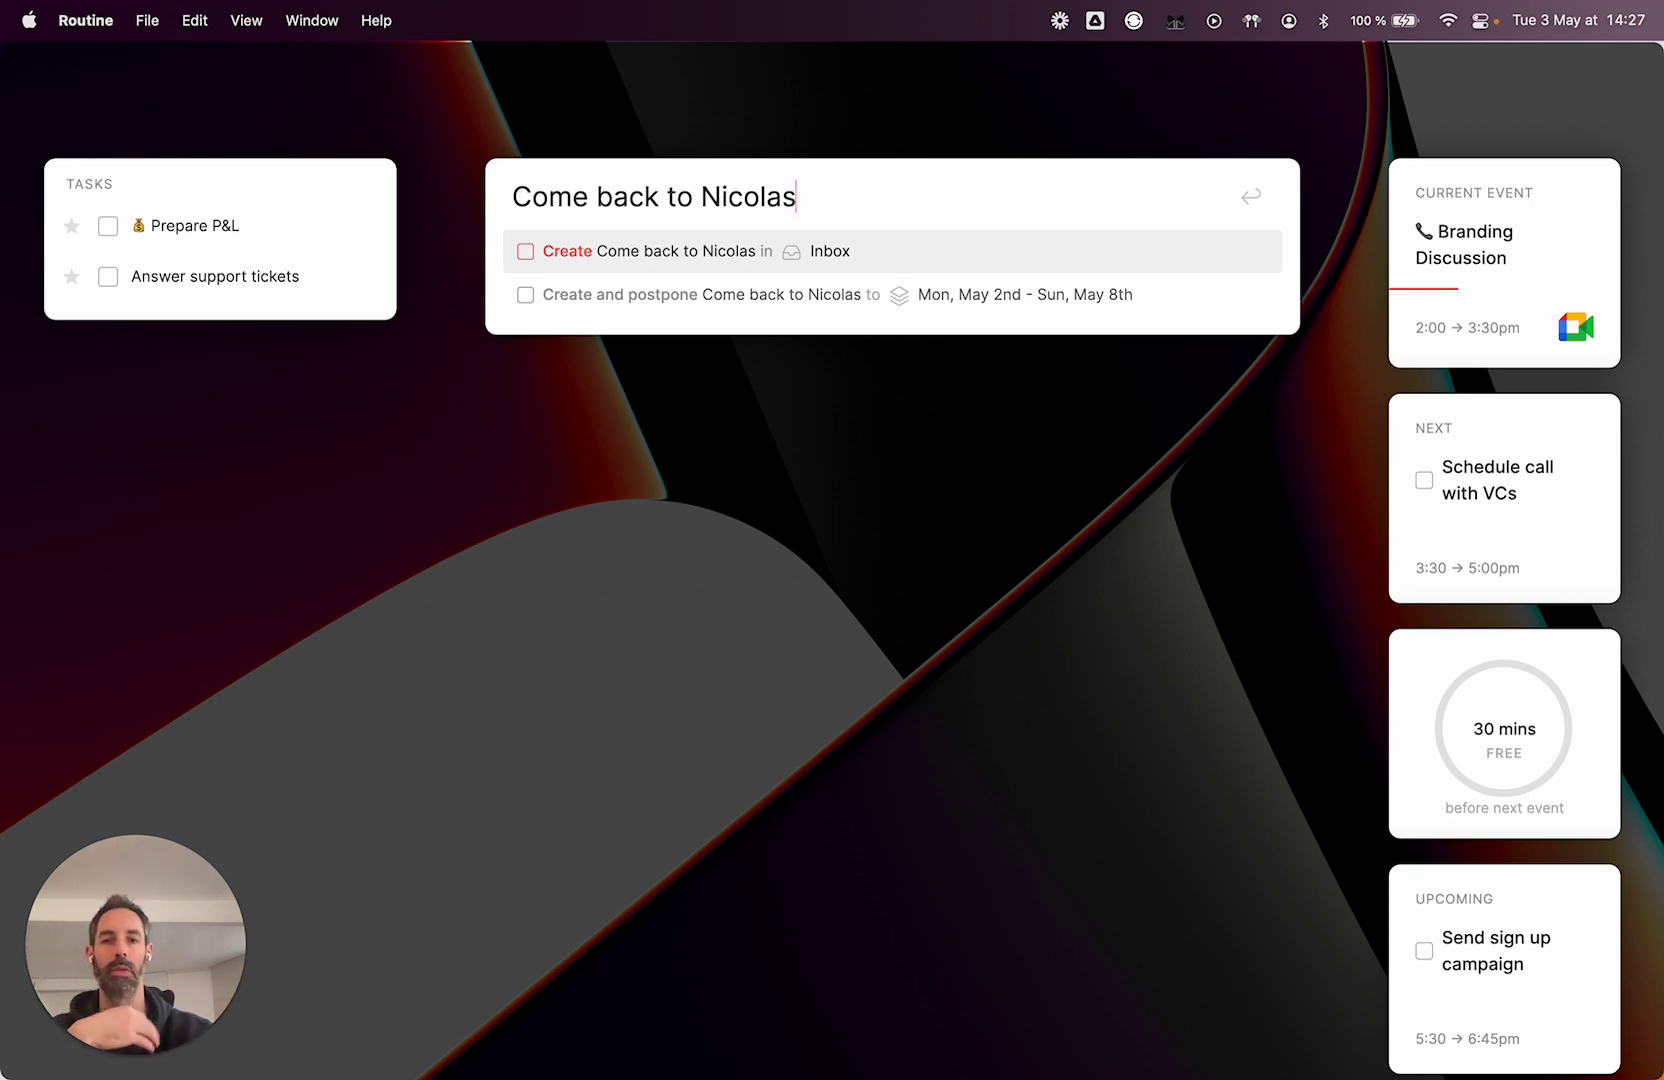
key("Return")
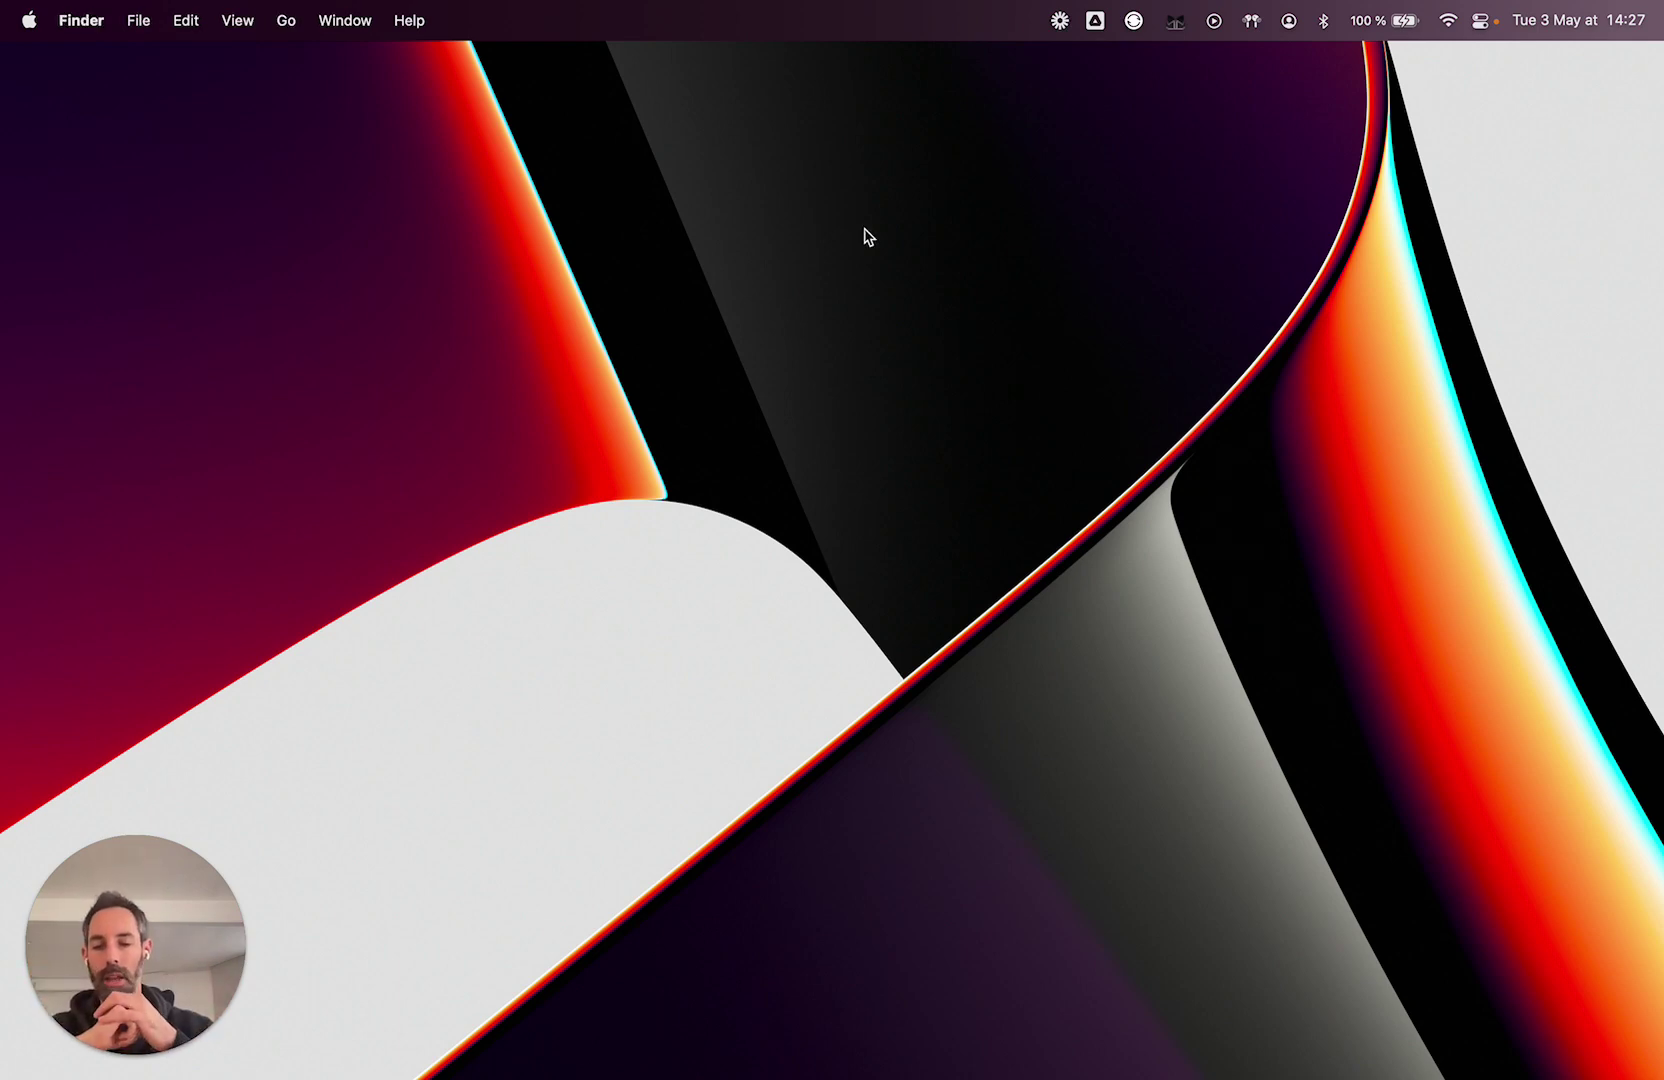
Add the task 'Schedule call with YC partners', repeating every 3 months from 1 June 2022
key("ctrl+space")
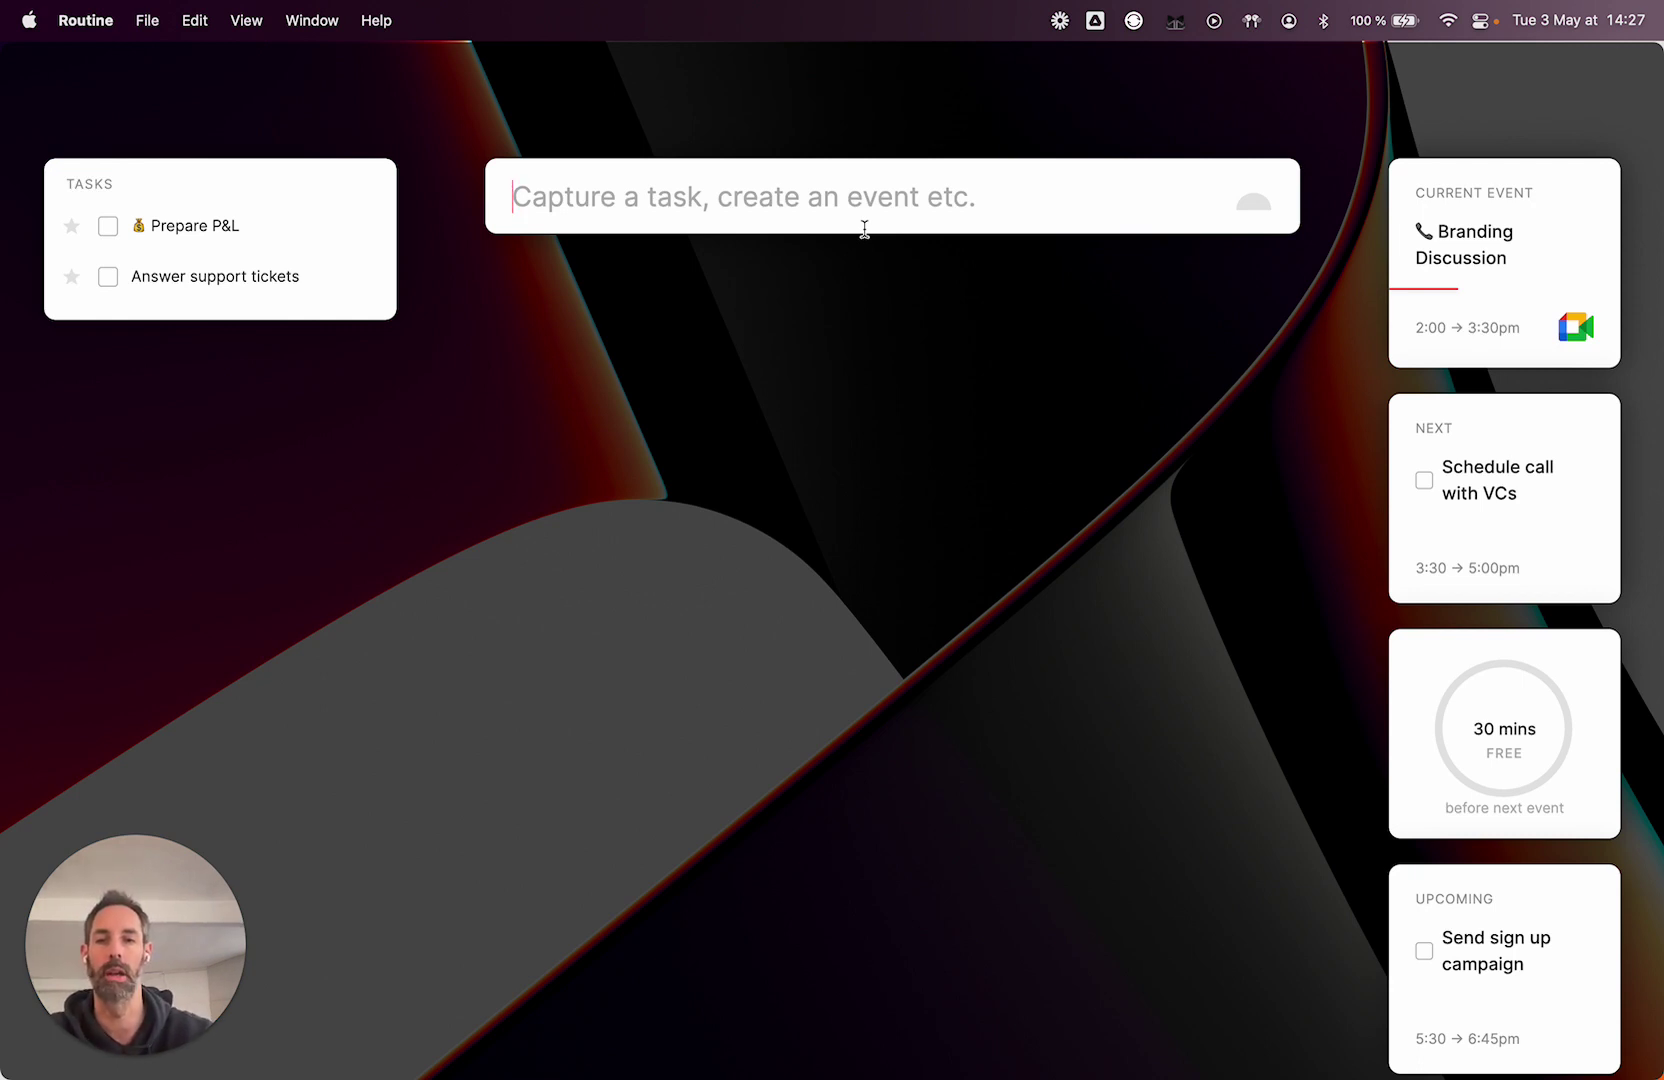
type("Schedule call")
type(" with YC partners")
type(" every 3 ")
type("months startin")
type("g")
type(" on")
key("BackSpace")
key("BackSpace")
key("BackSpace")
type("1")
key("Tab")
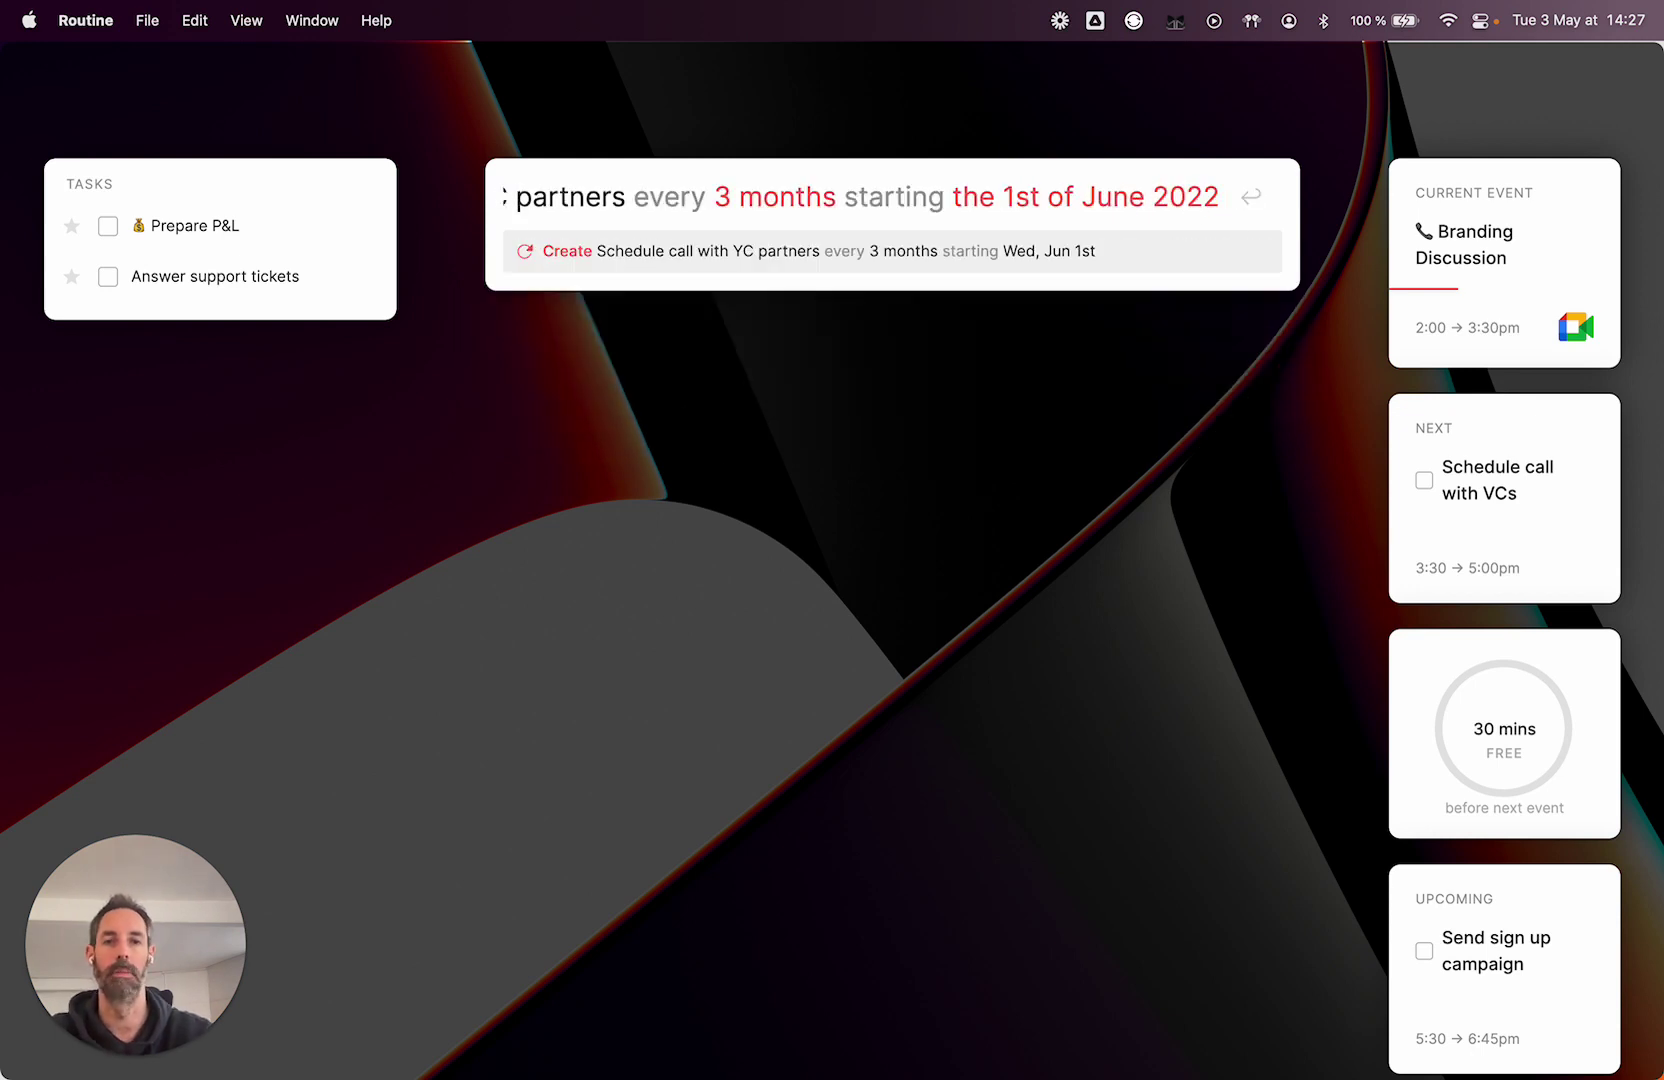
key("Return")
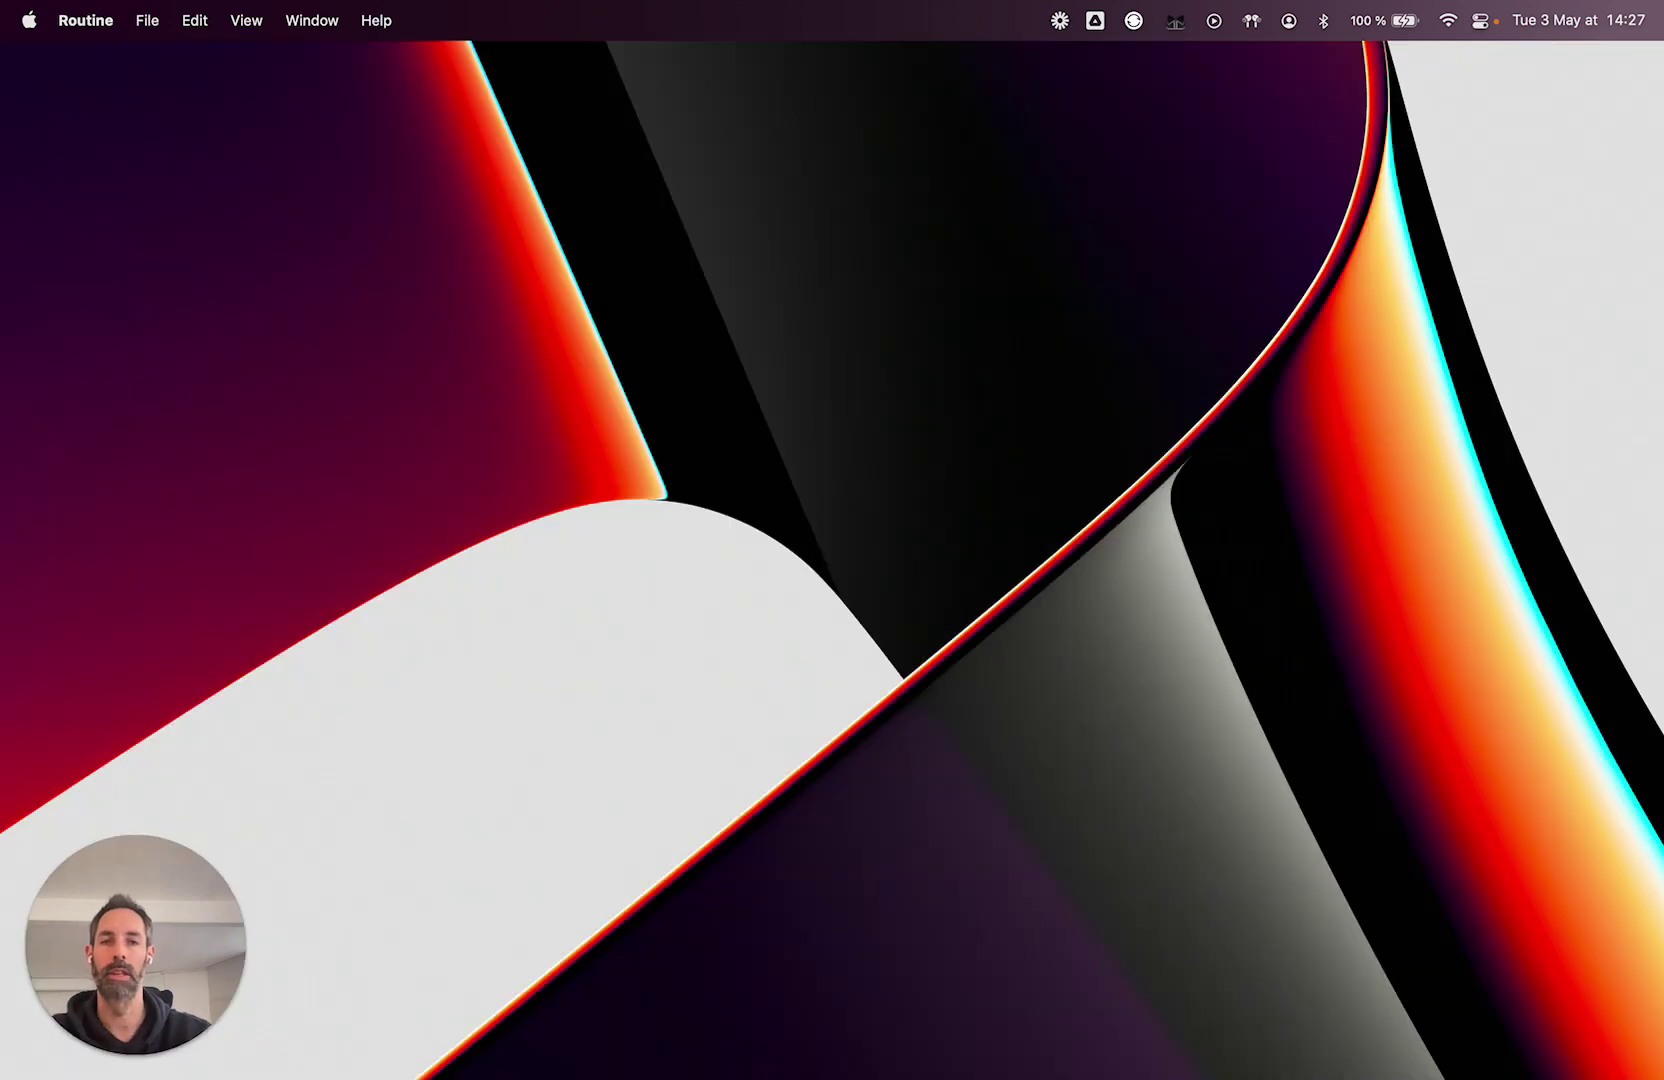
Refocus the desktop and bring up an empty Routine capture box
left_click(760, 395)
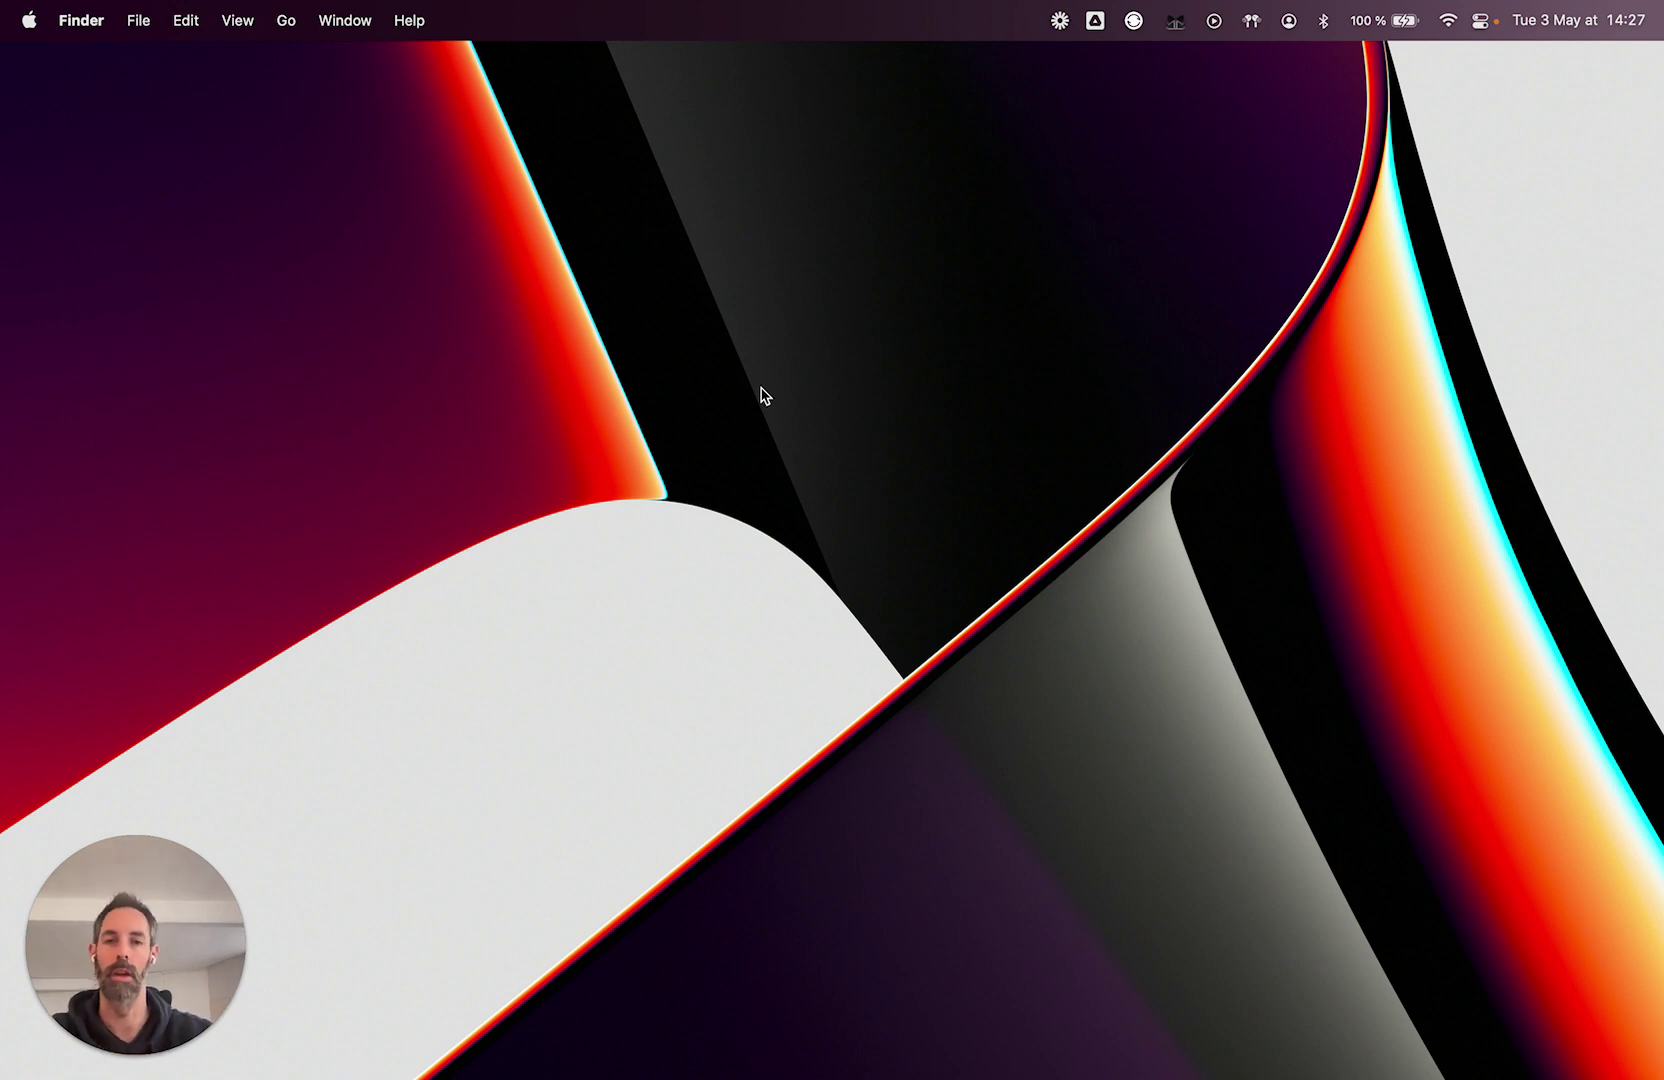
key("ctrl+space")
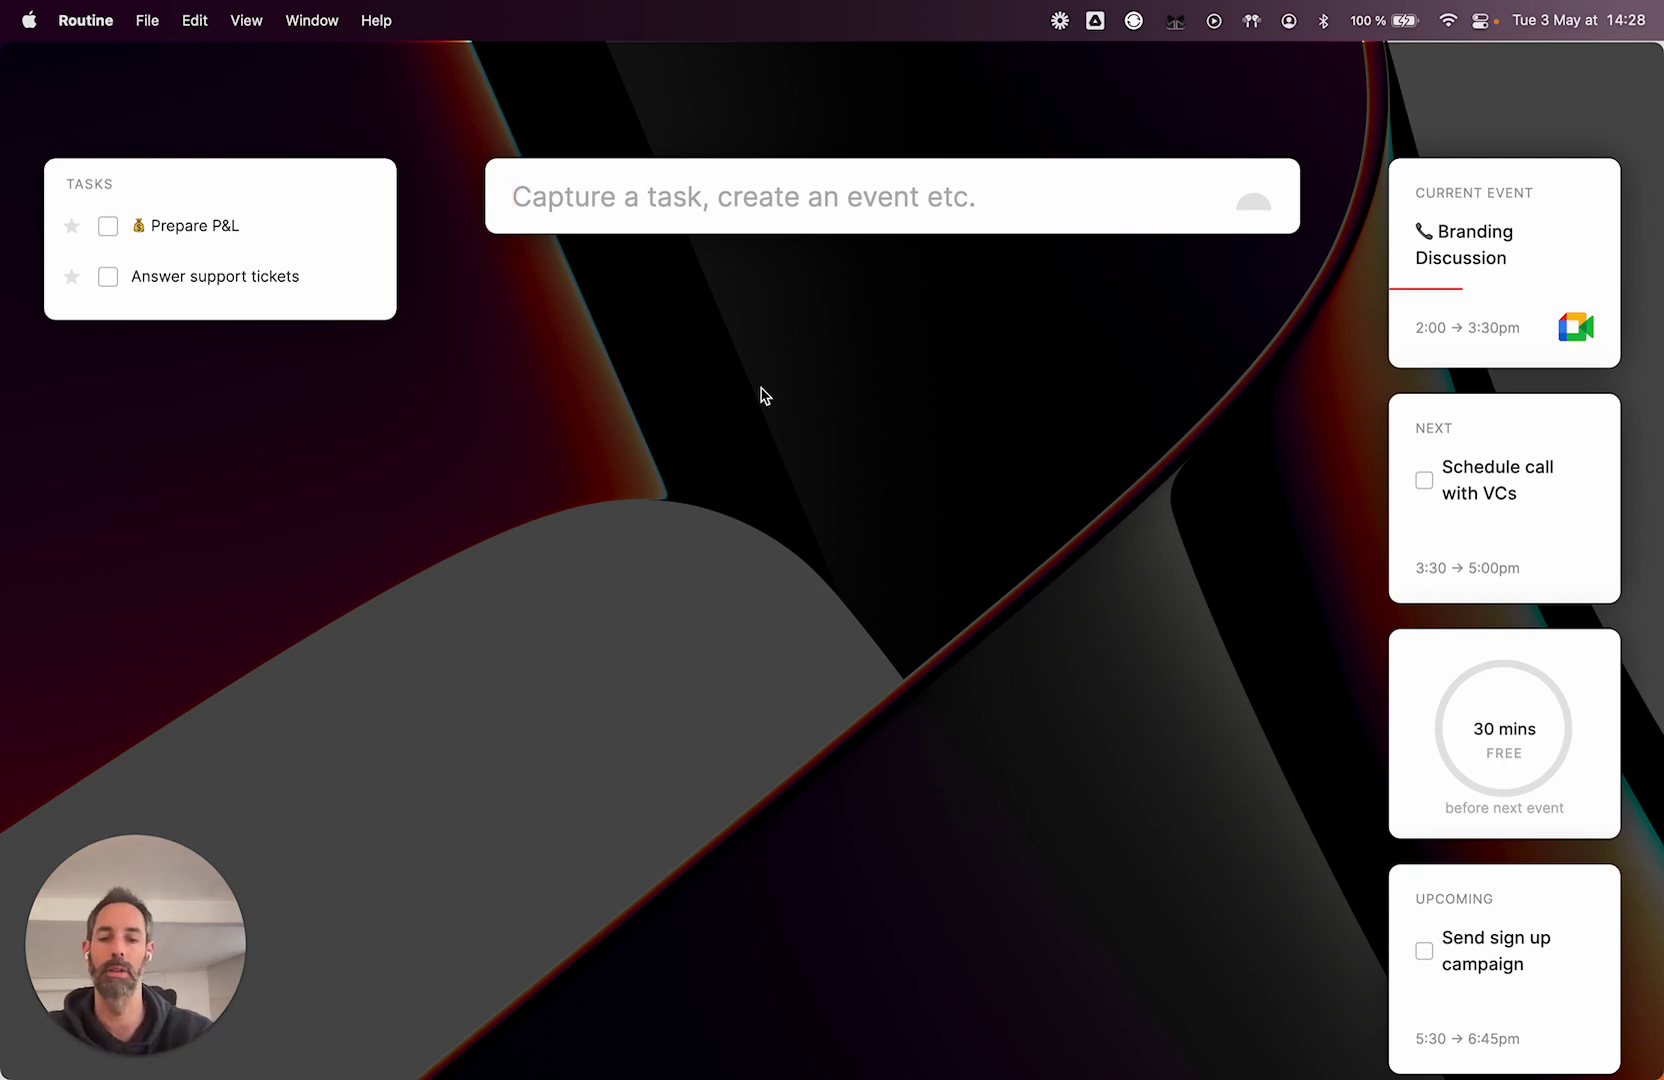
Add 'Discuss raise' as text on the suggested colleague's contact page
type("Discuss")
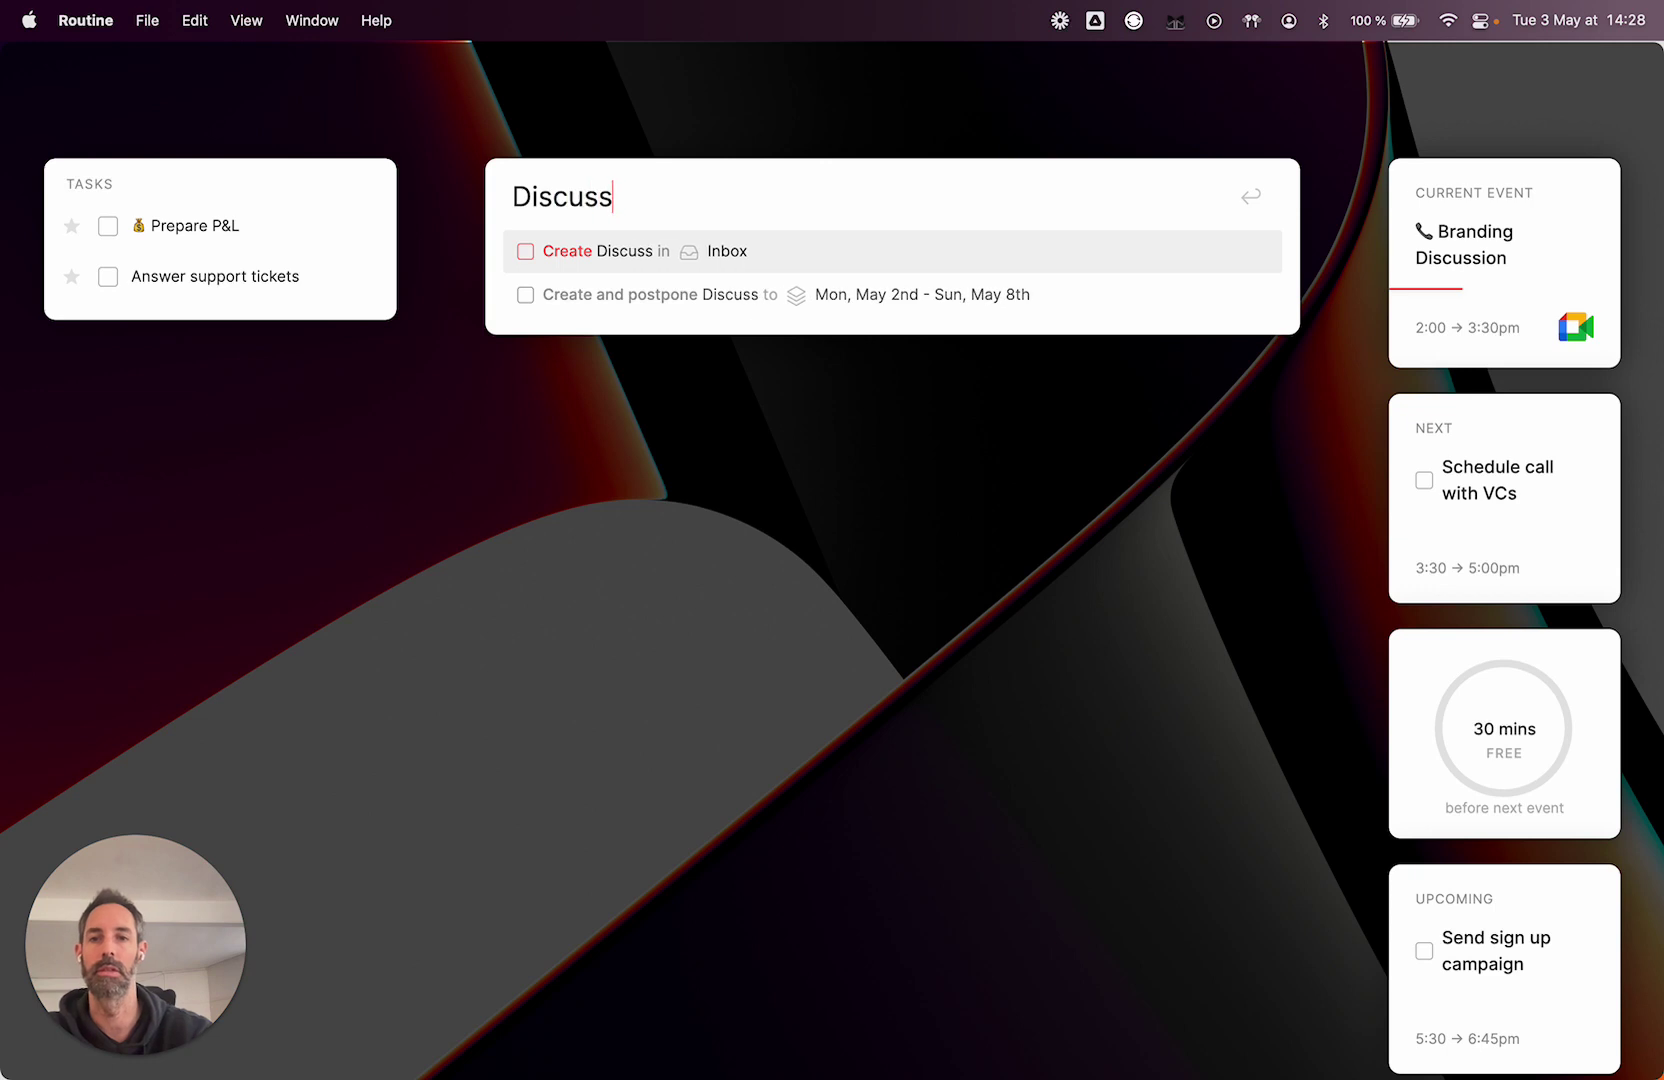
type(" raise")
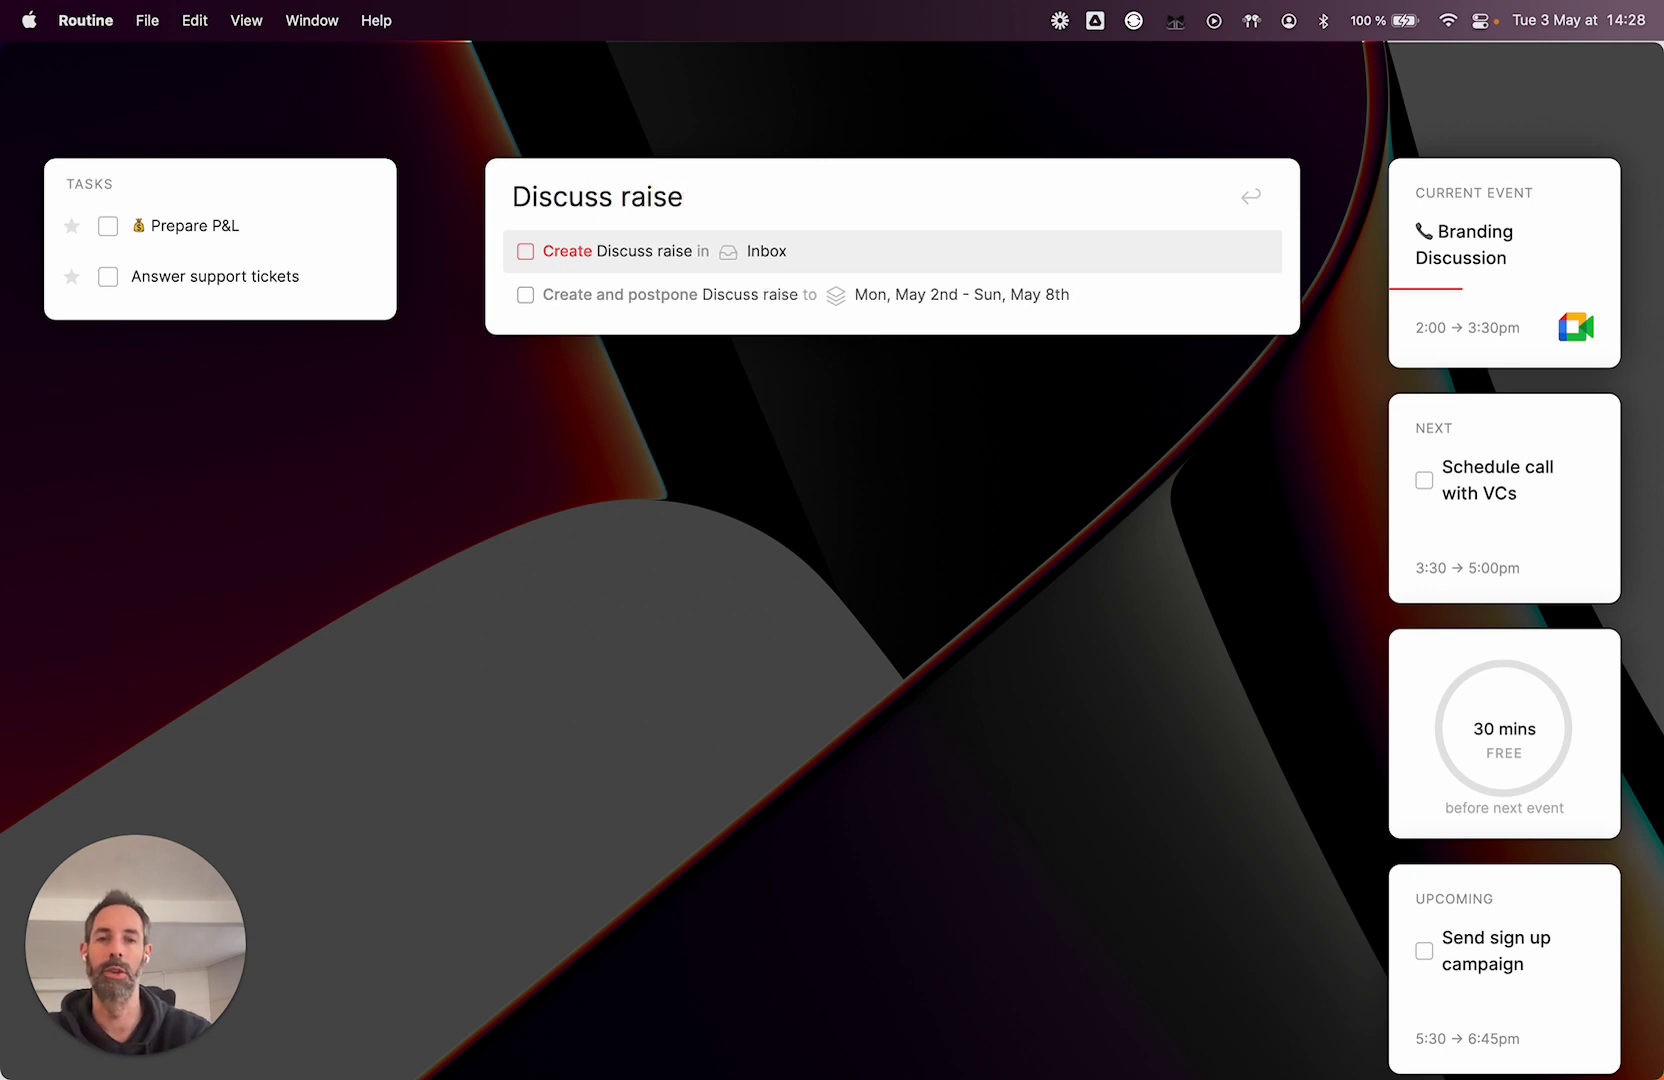
type(" >")
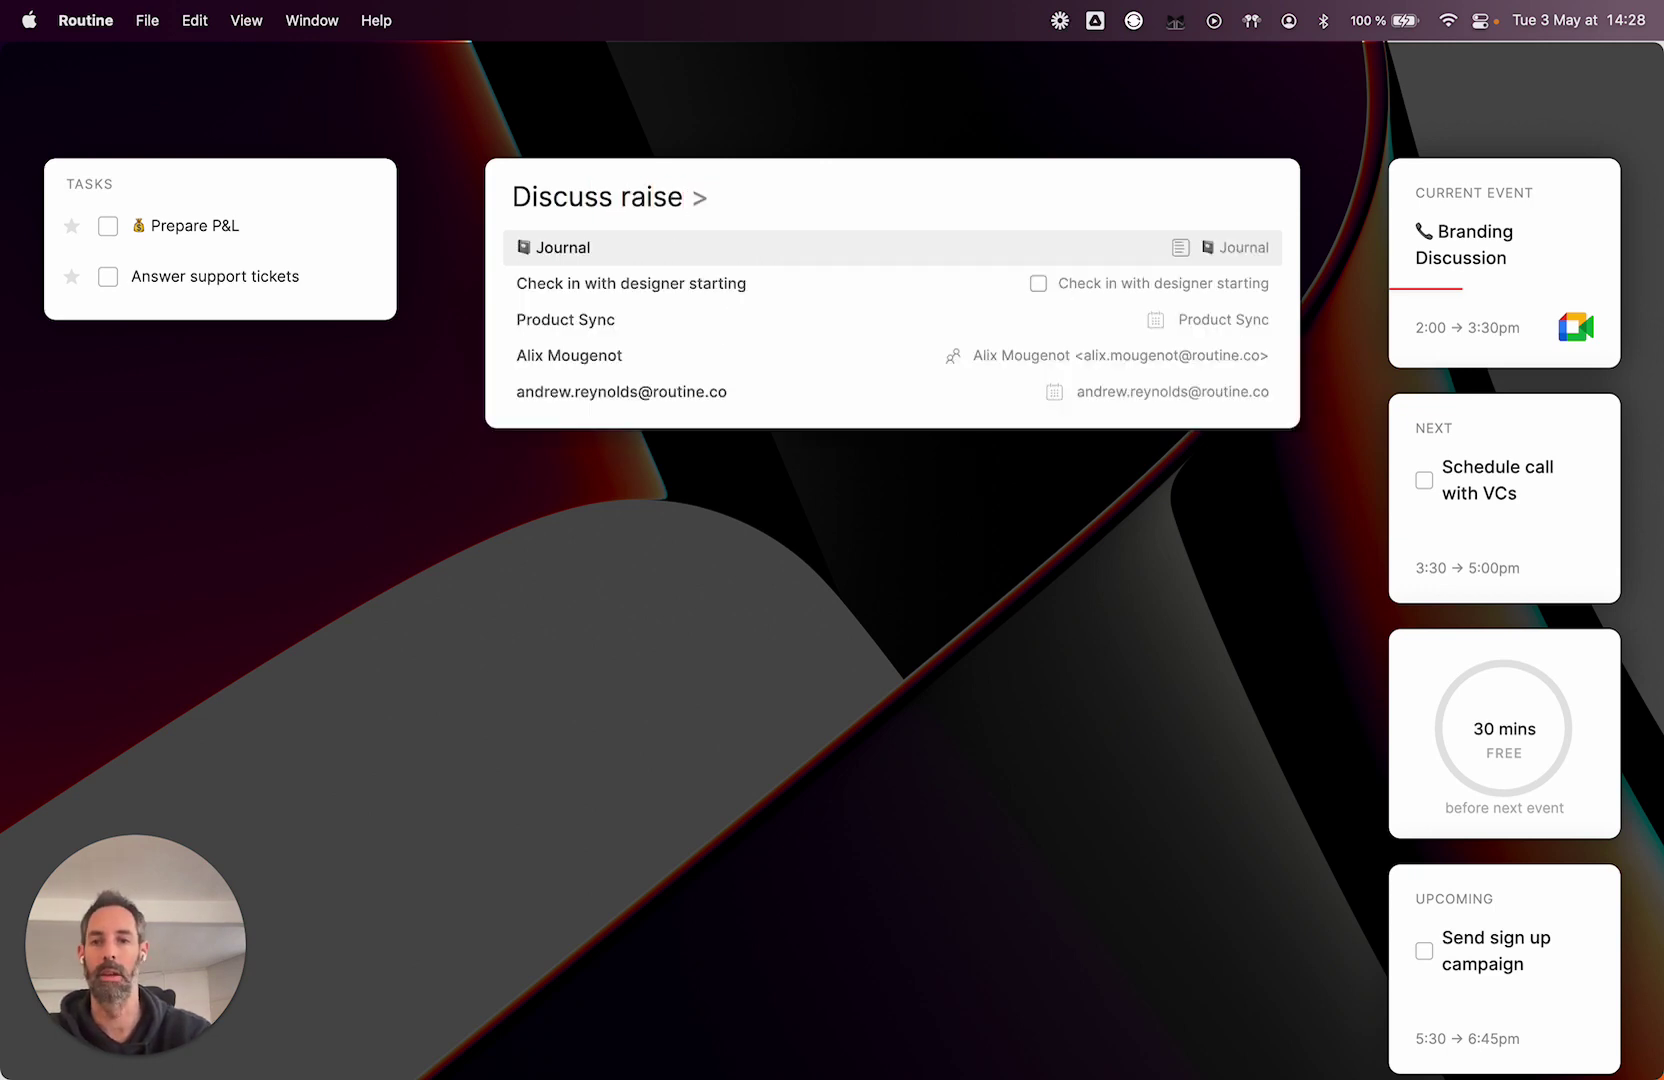
type(" ali")
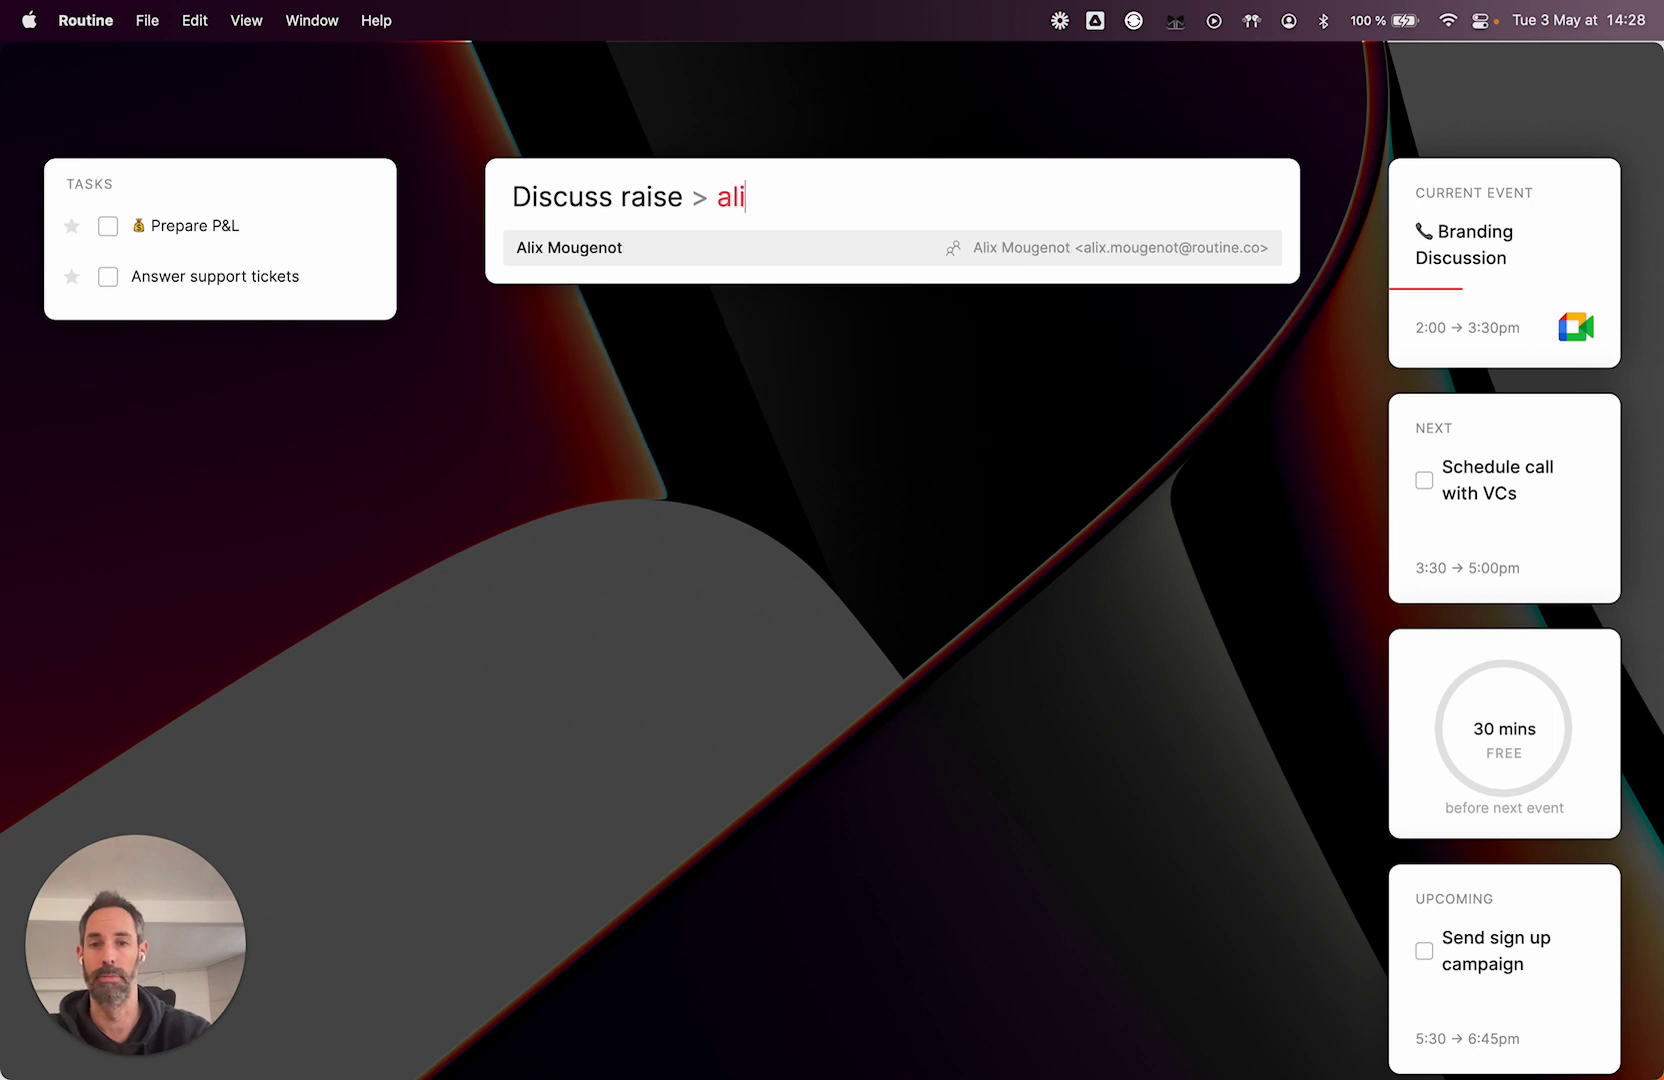
key("Return")
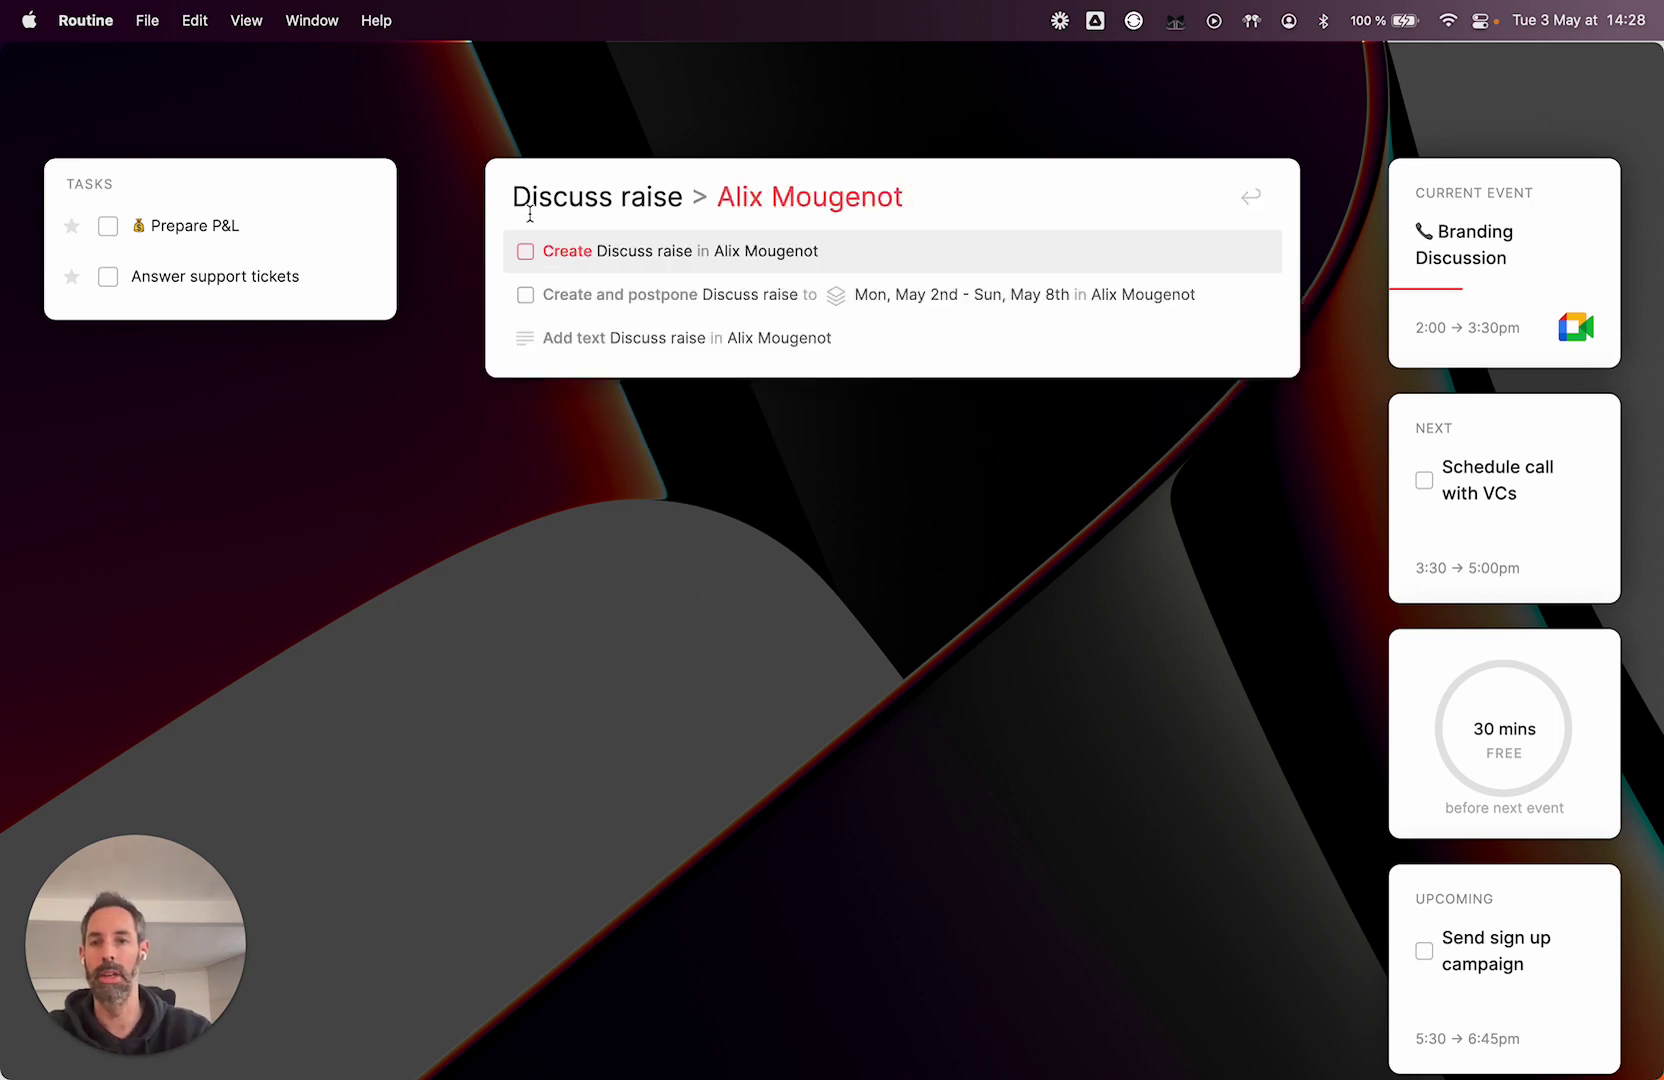
key("Down")
key("Down")
key("Up")
key("Up")
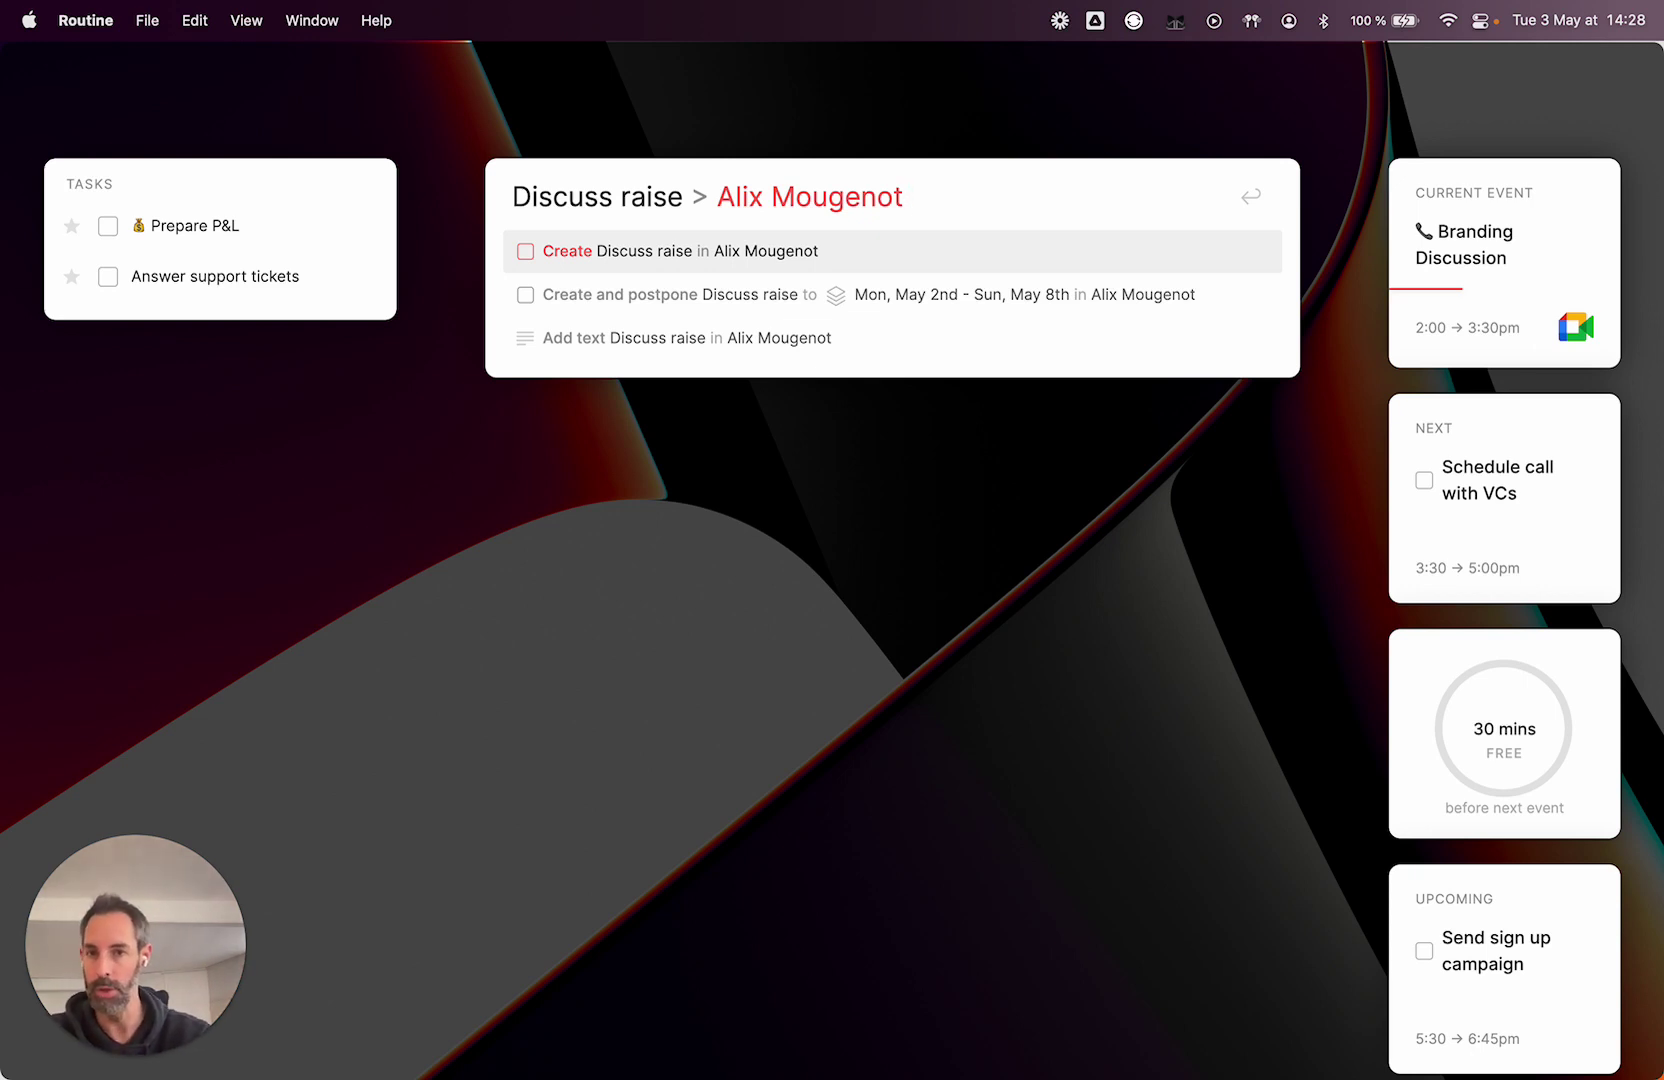
key("Down")
key("Down")
key("Return")
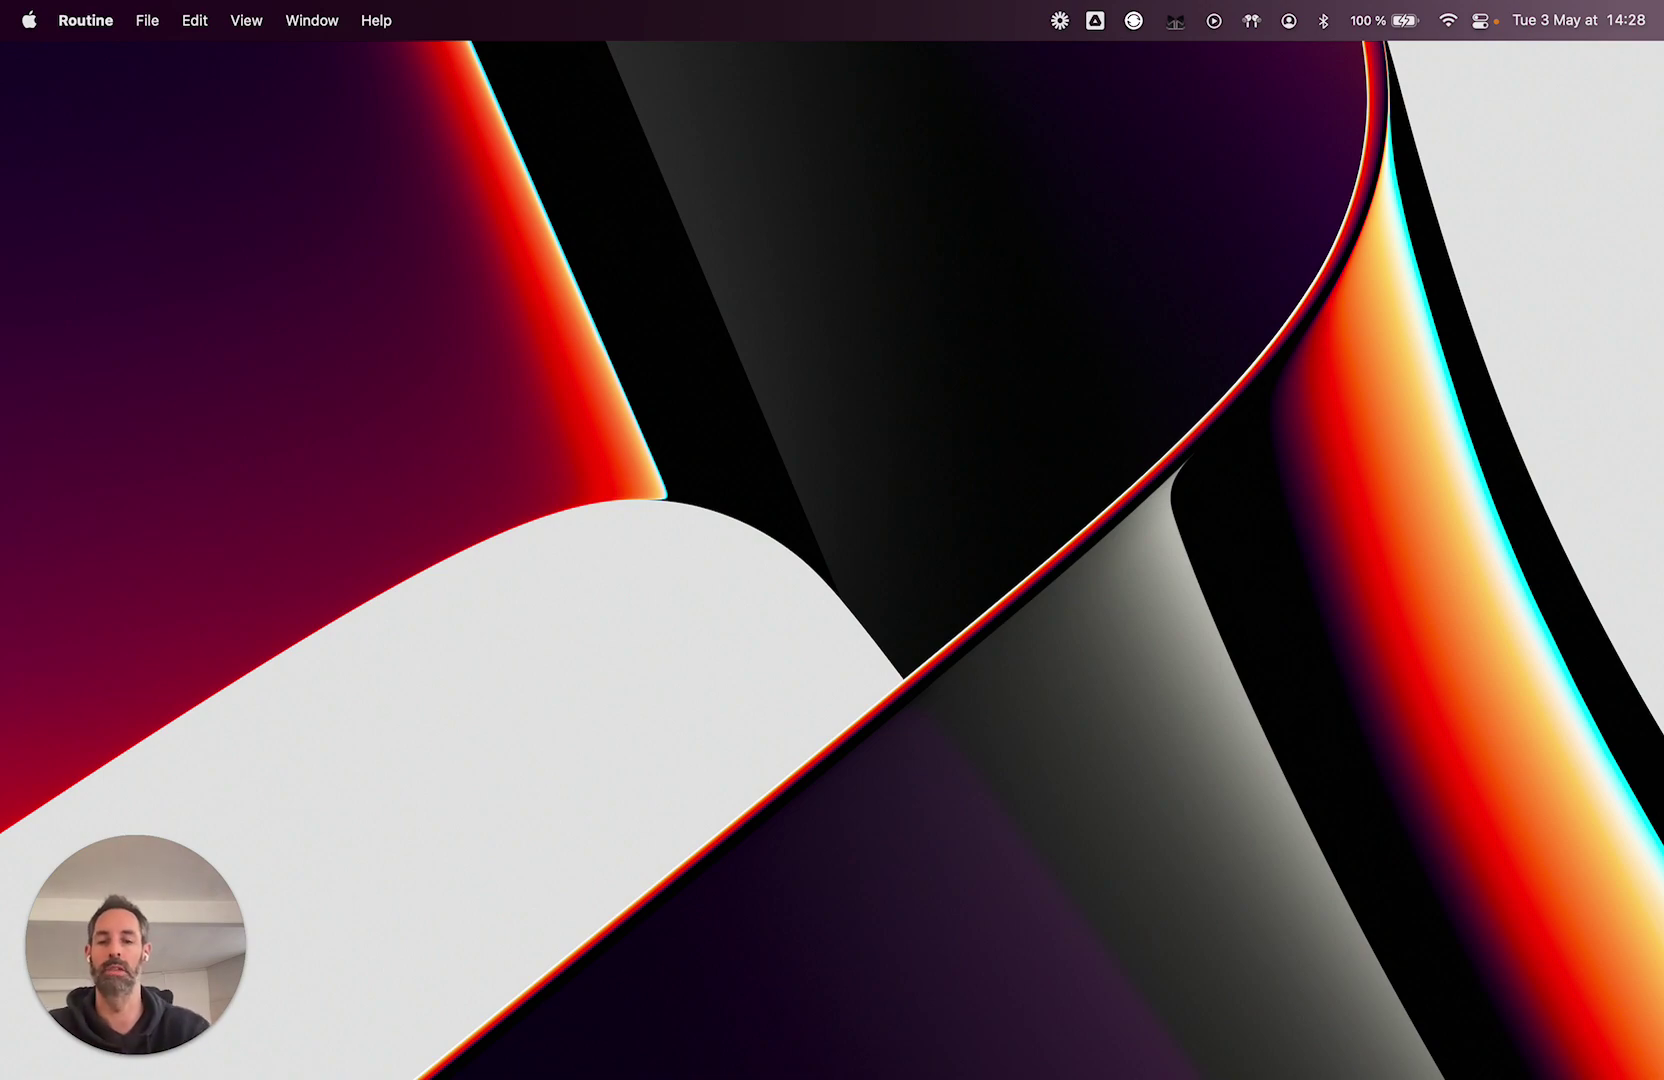
Capture 'Dune' and add it as text to the Movies page
key("ctrl+space")
type("Duen")
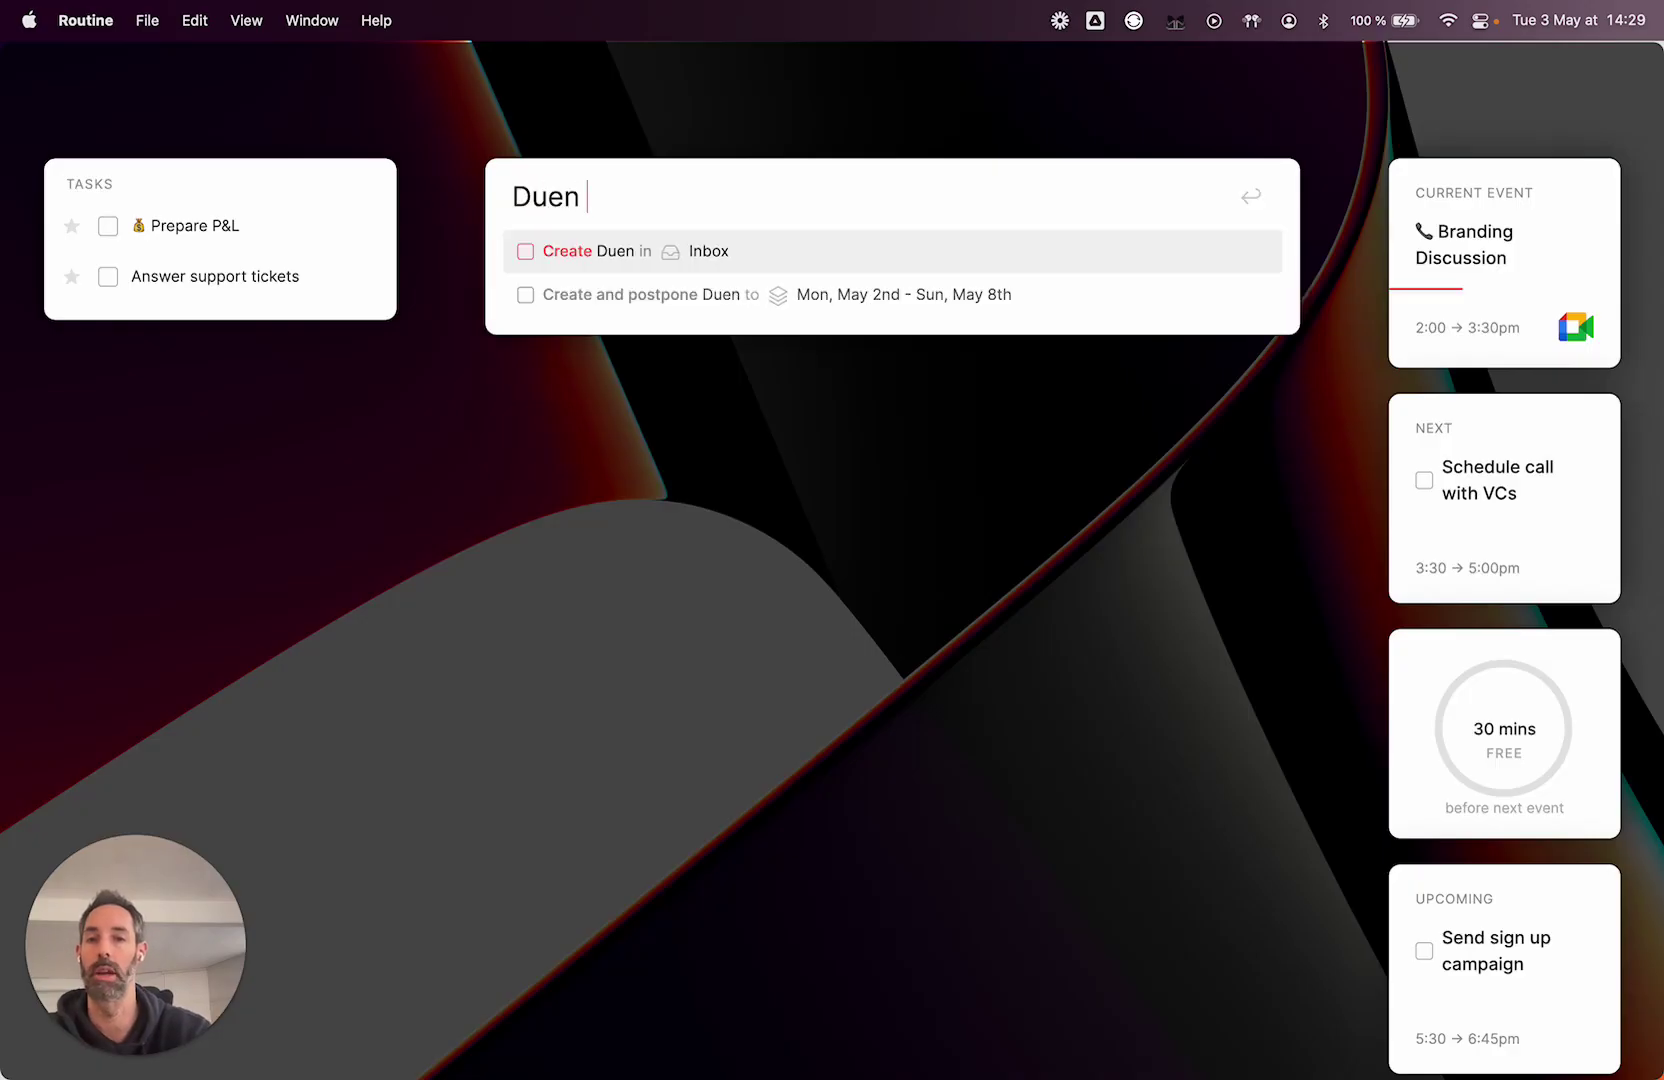
key("BackSpace")
key("BackSpace")
key("BackSpace")
type("ne")
key("Tab")
type("mo")
key("Tab")
key("Down")
key("Down")
key("Return")
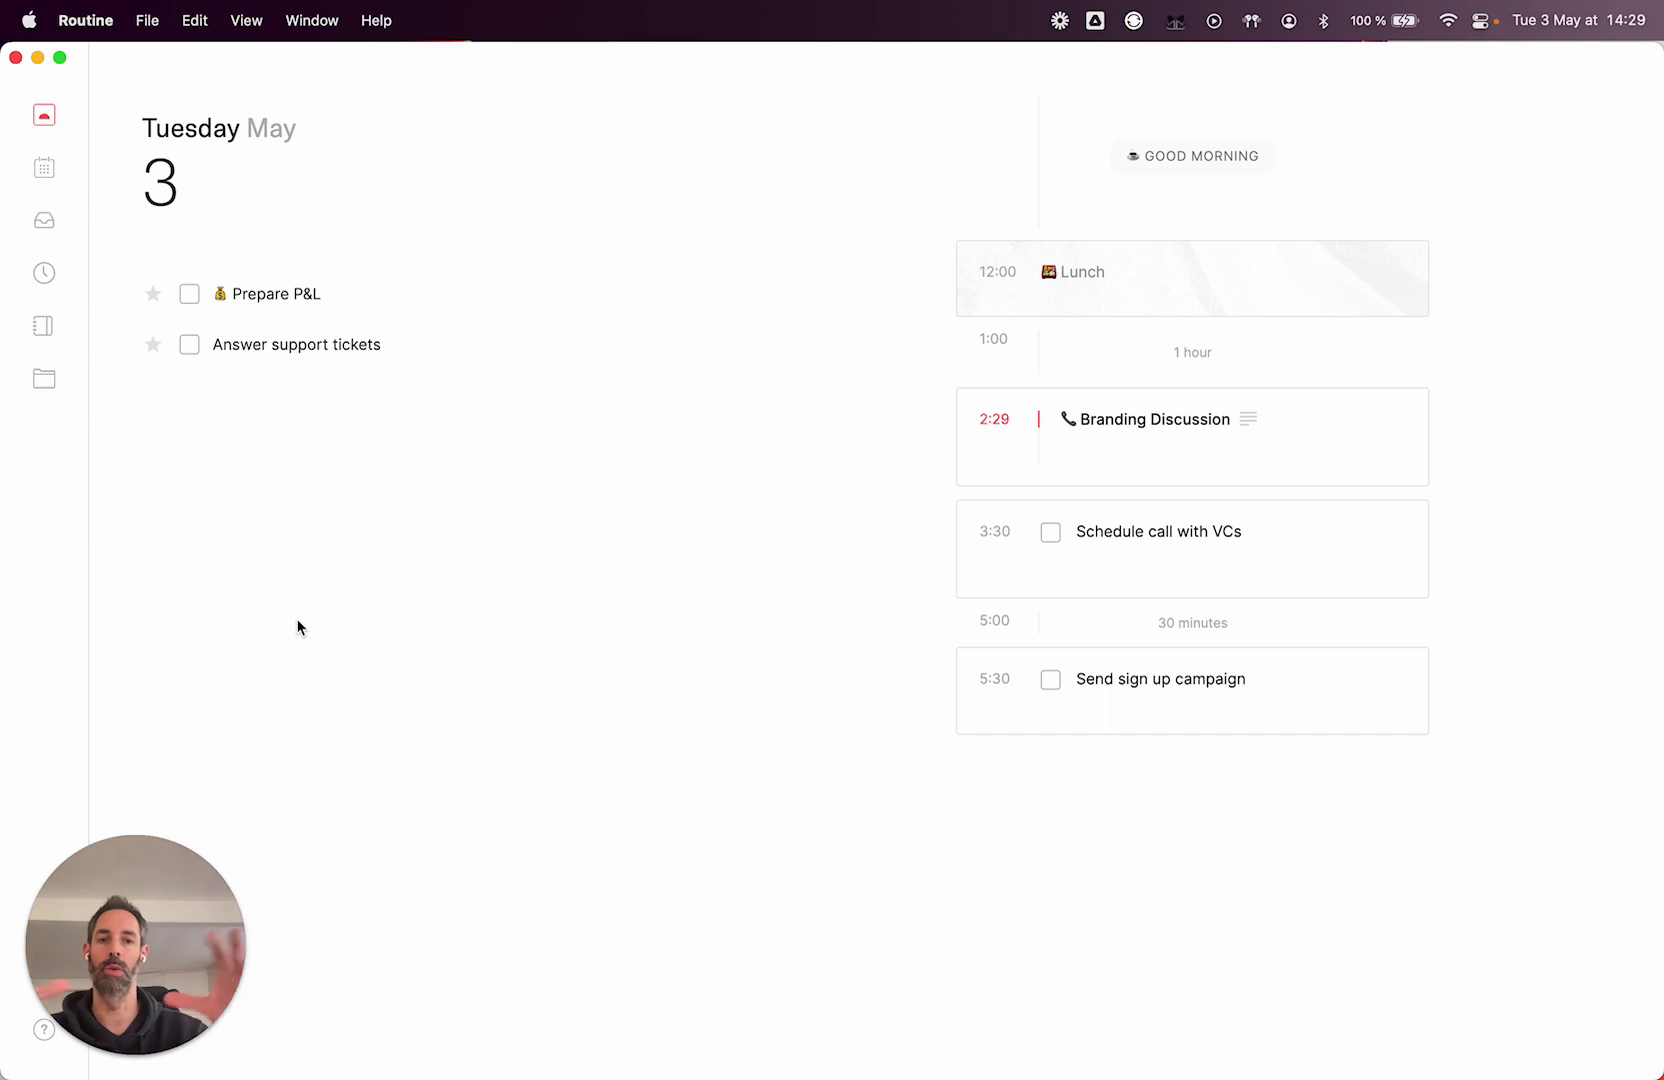
Browse the week calendar, Inbox, upcoming tasks and Journal views
mouse_move(127, 284)
left_click(46, 168)
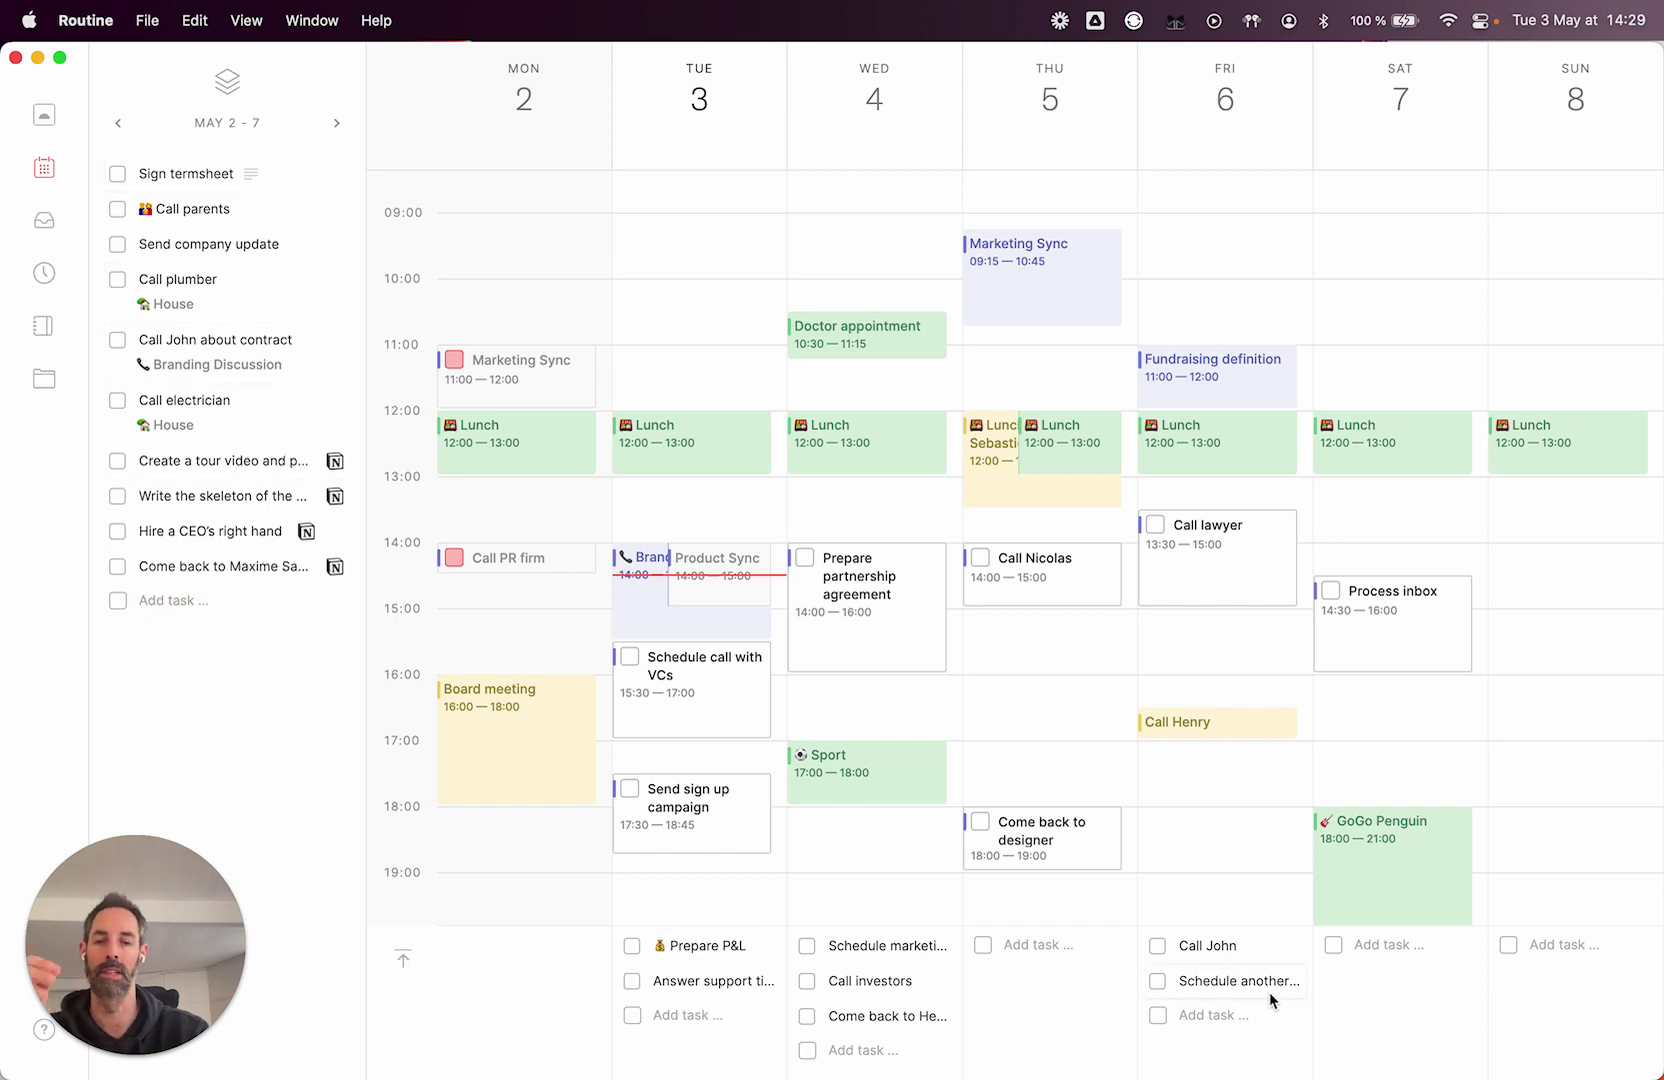
left_click(44, 222)
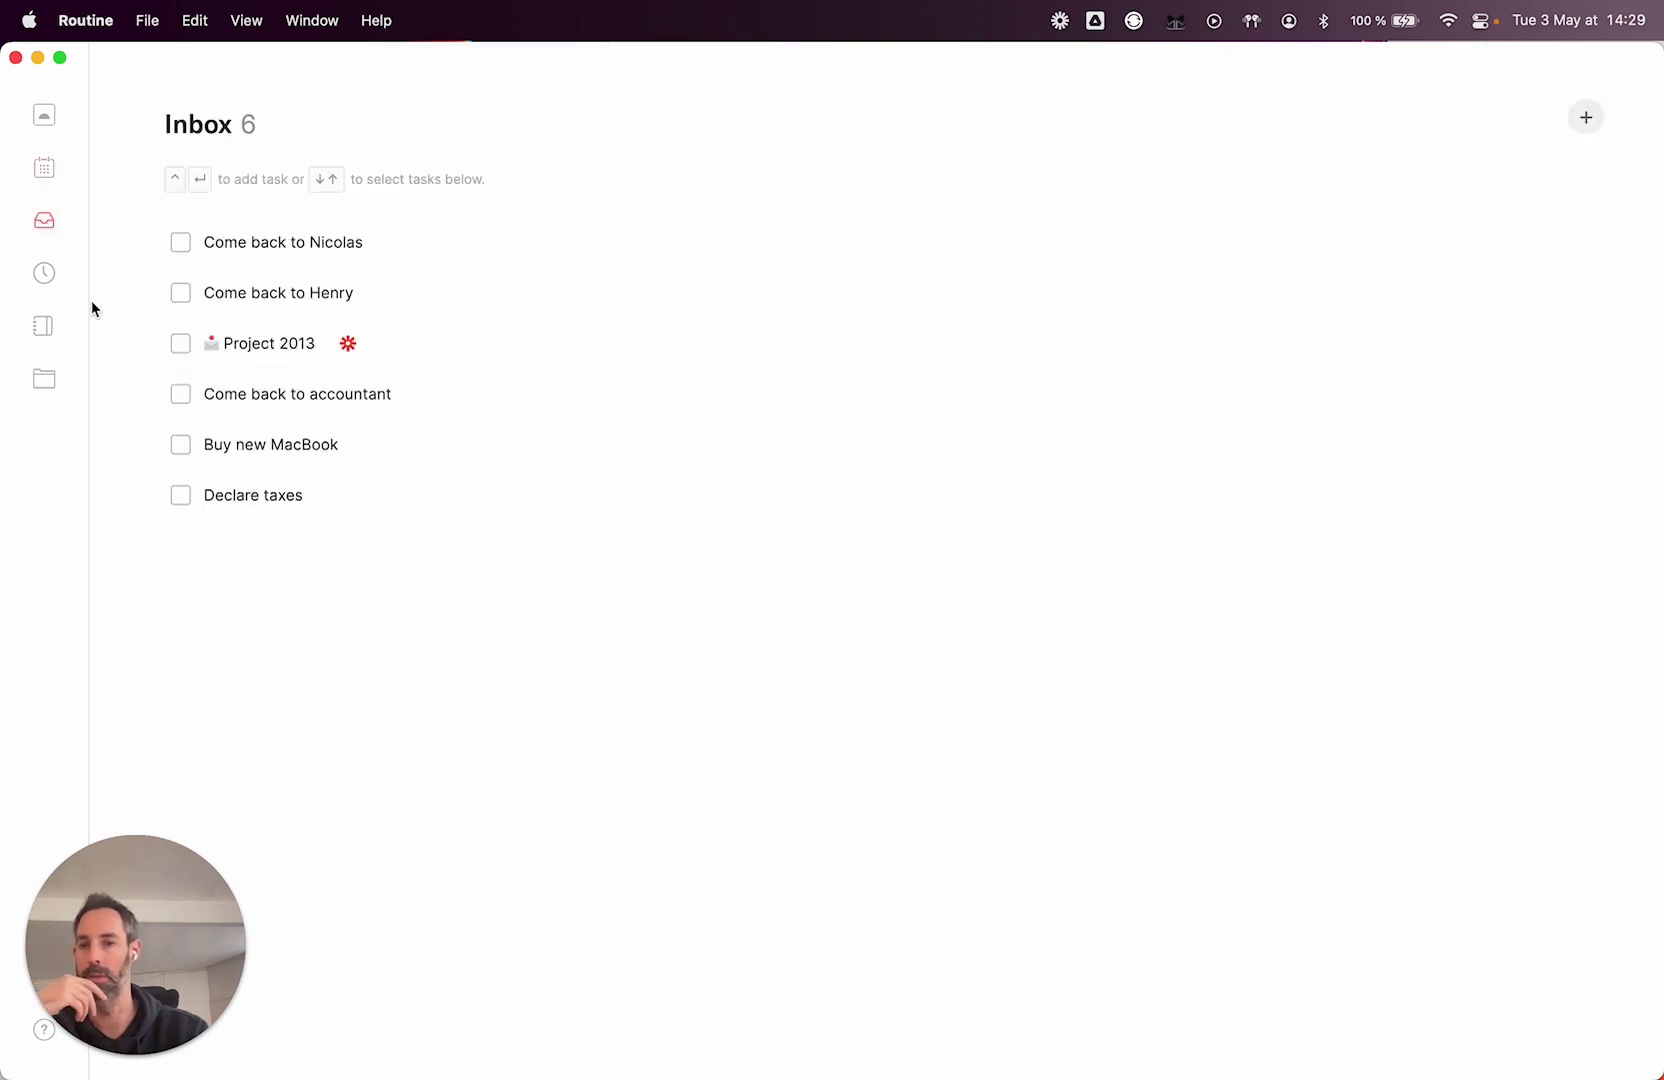
left_click(62, 277)
scroll(353, 468, "down", 3)
scroll(251, 419, "up", 3)
left_click(40, 322)
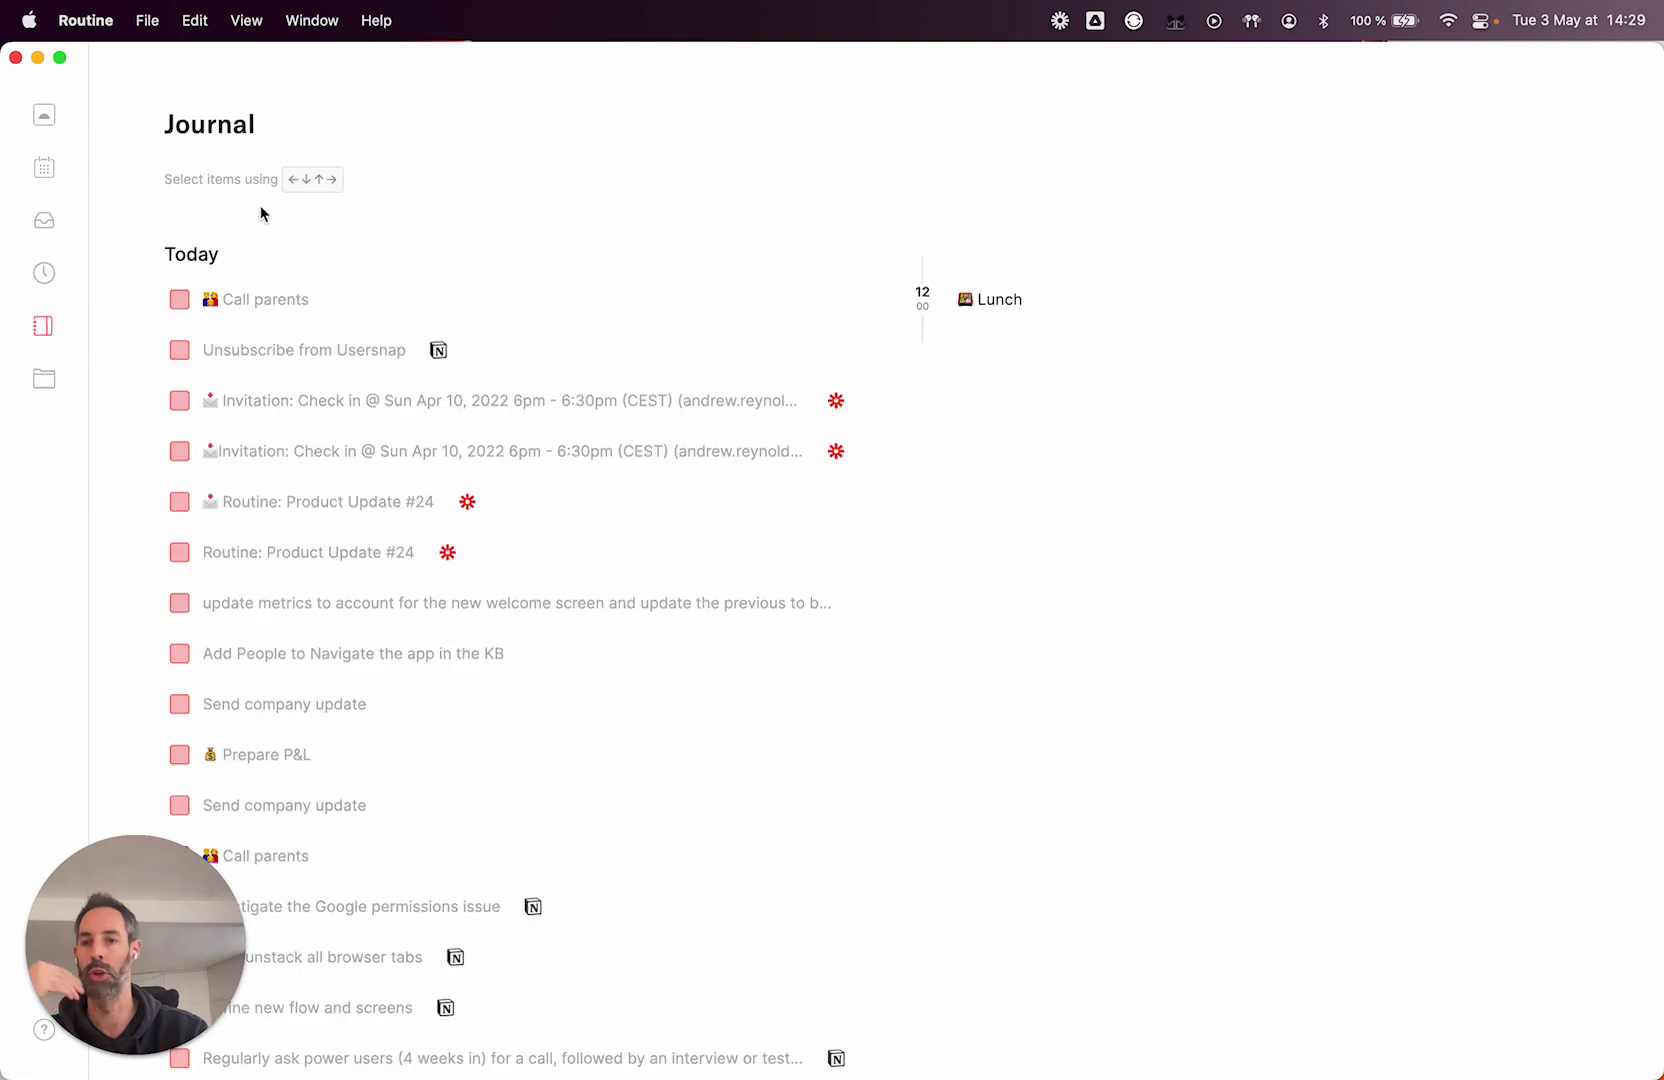
scroll(280, 497, "down", 1)
scroll(278, 495, "down", 1)
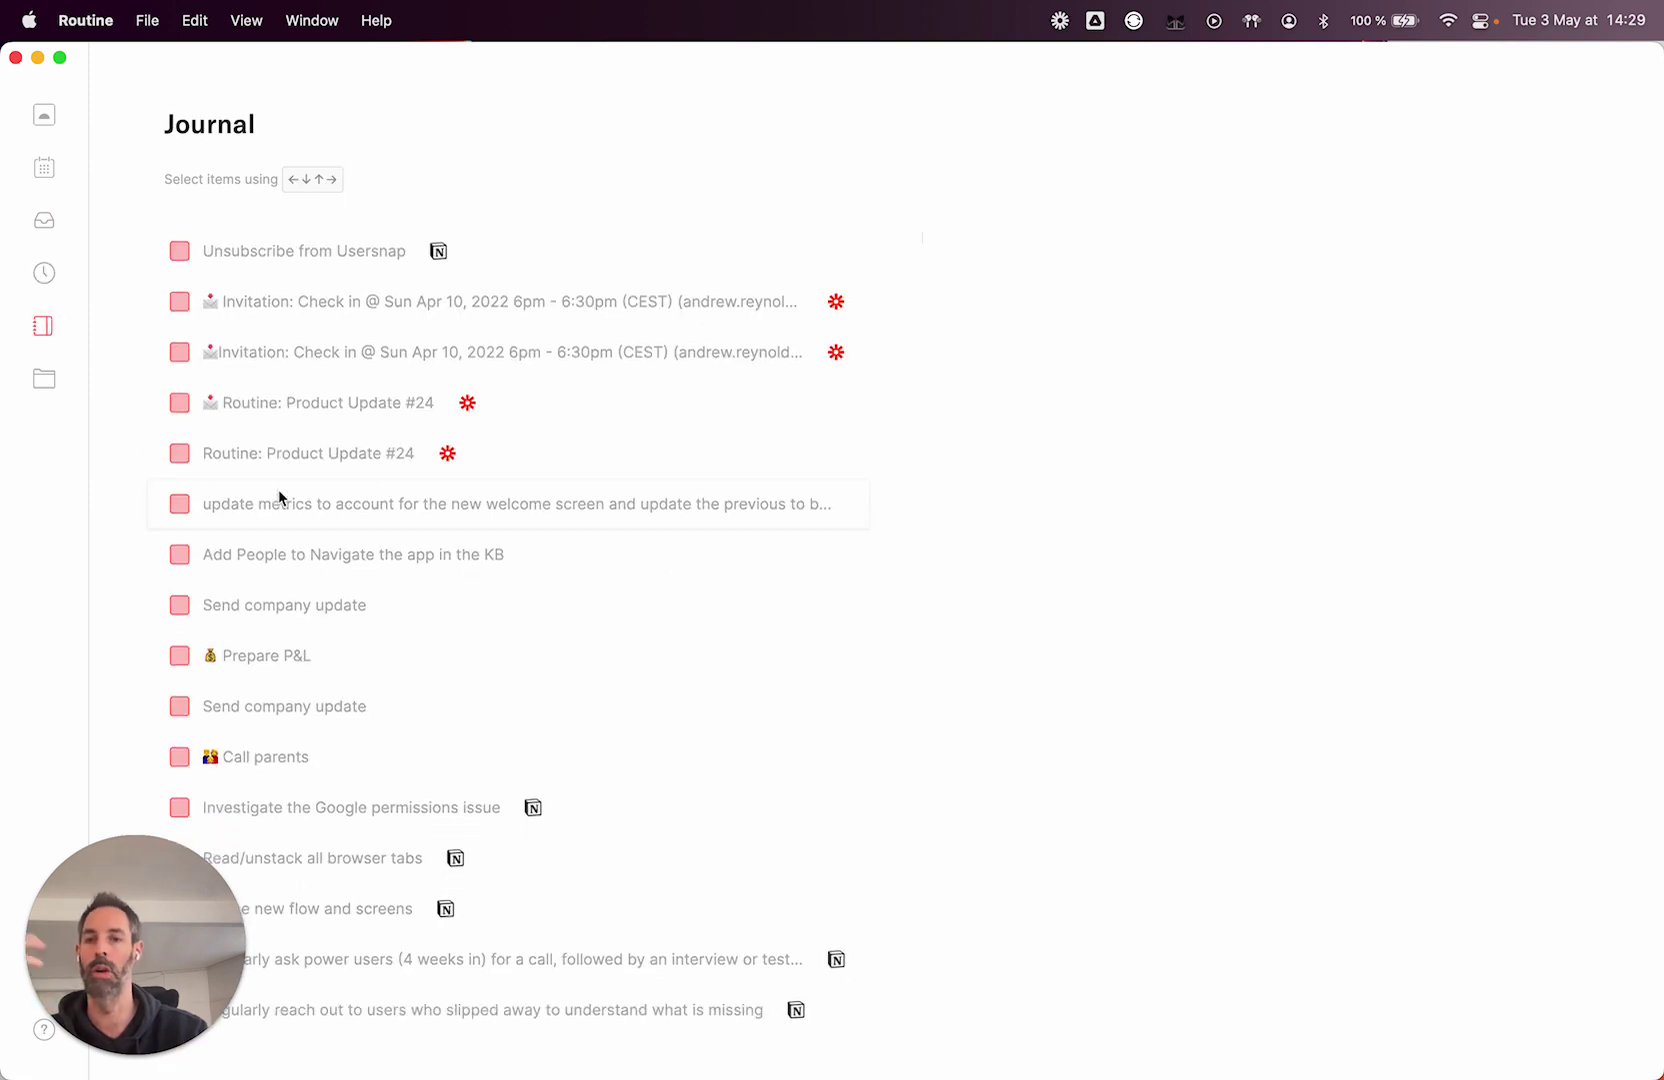
Open the Movies page and remove the blank line so Dune follows Breaking Bad
left_click(42, 379)
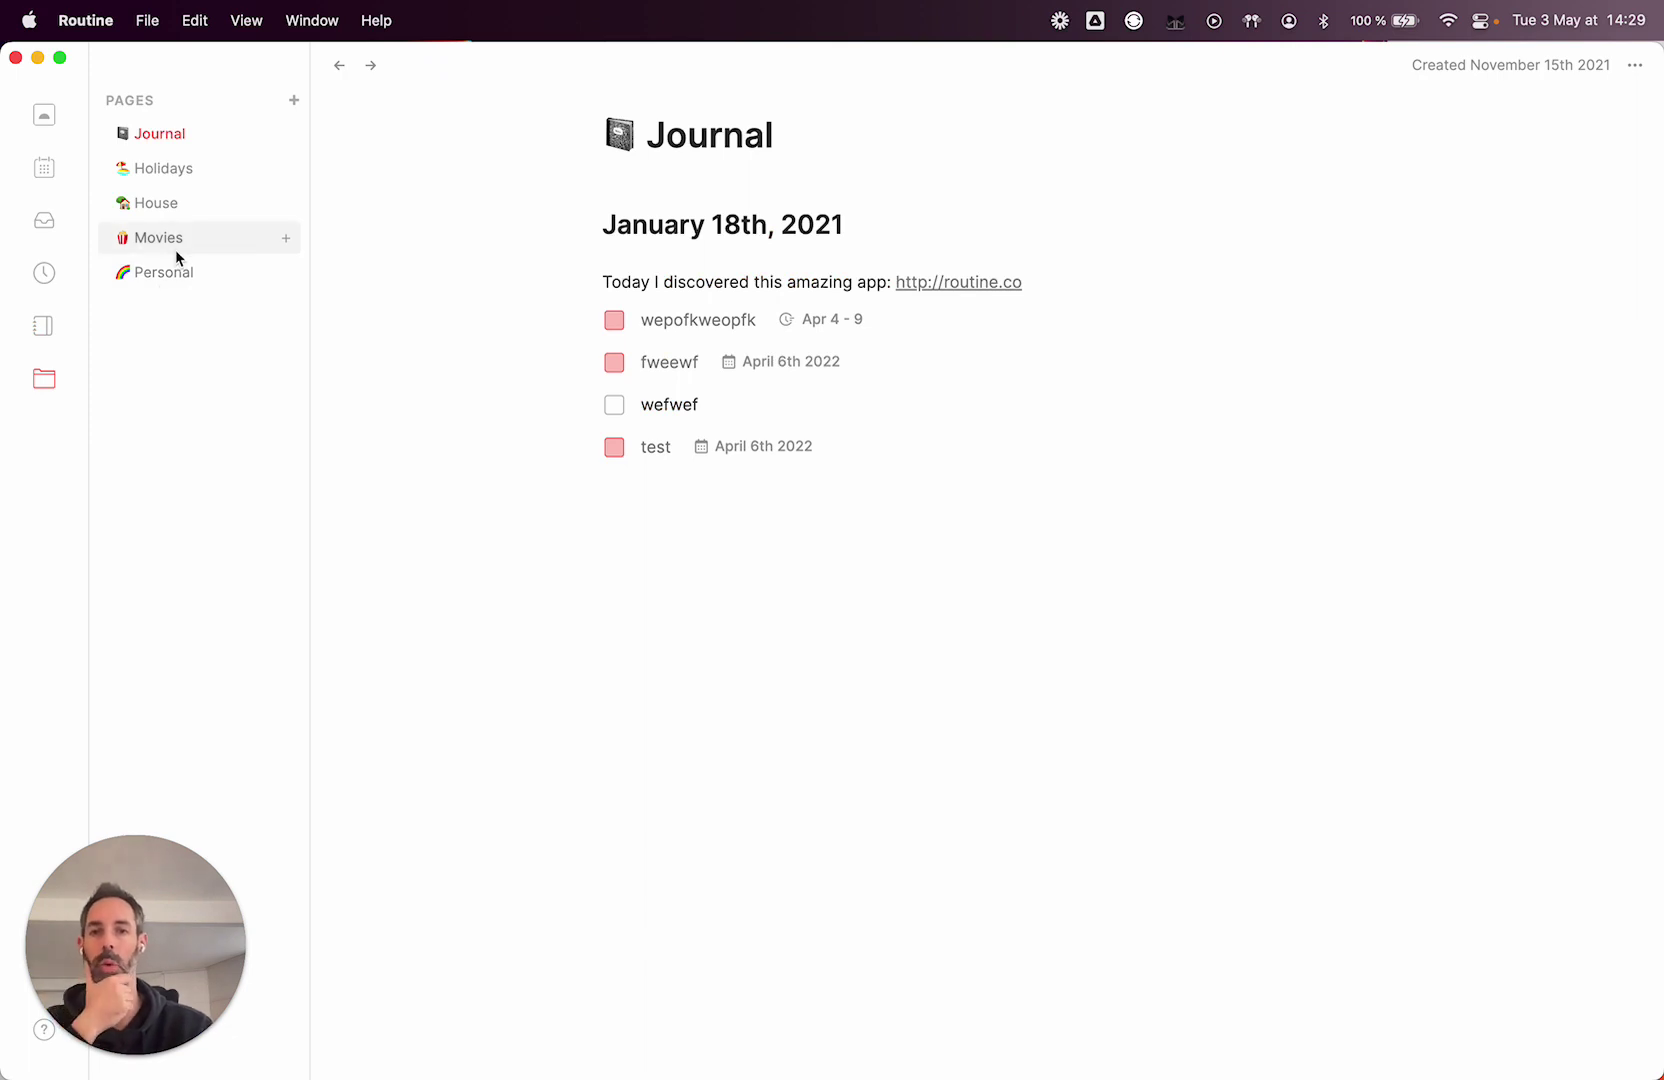
left_click(176, 250)
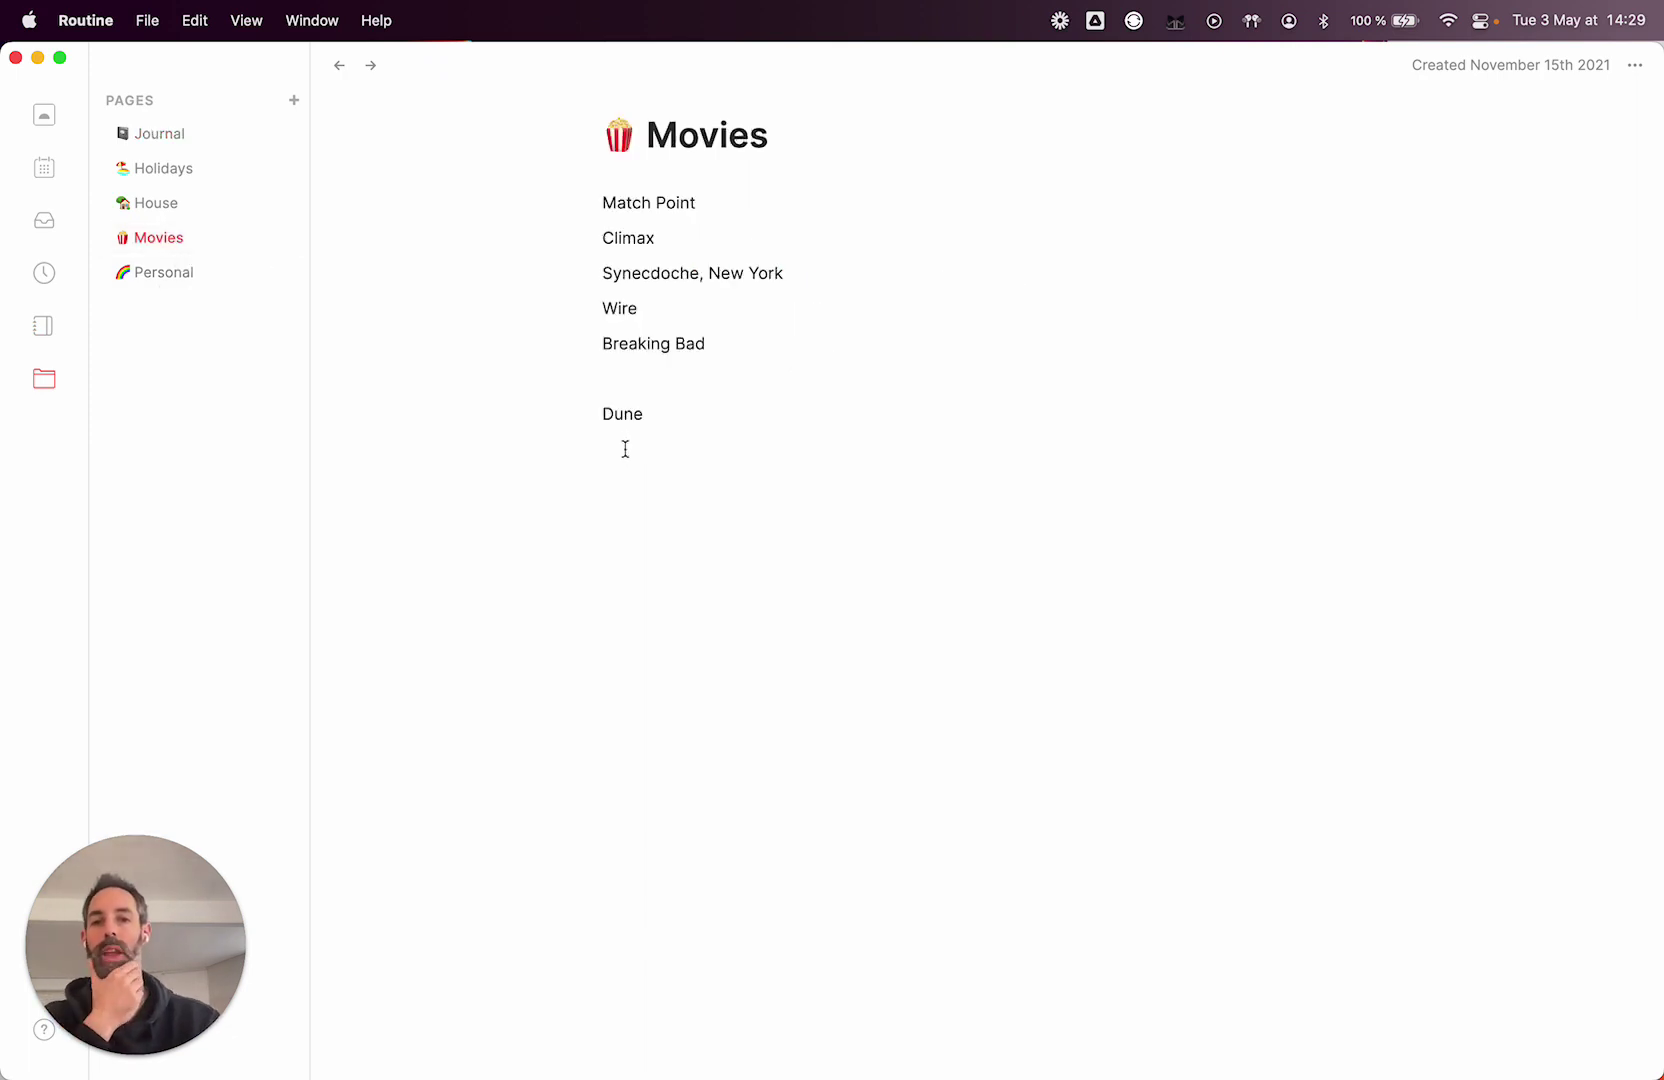
left_click(634, 414)
key("Up")
key("BackSpace")
key("Right")
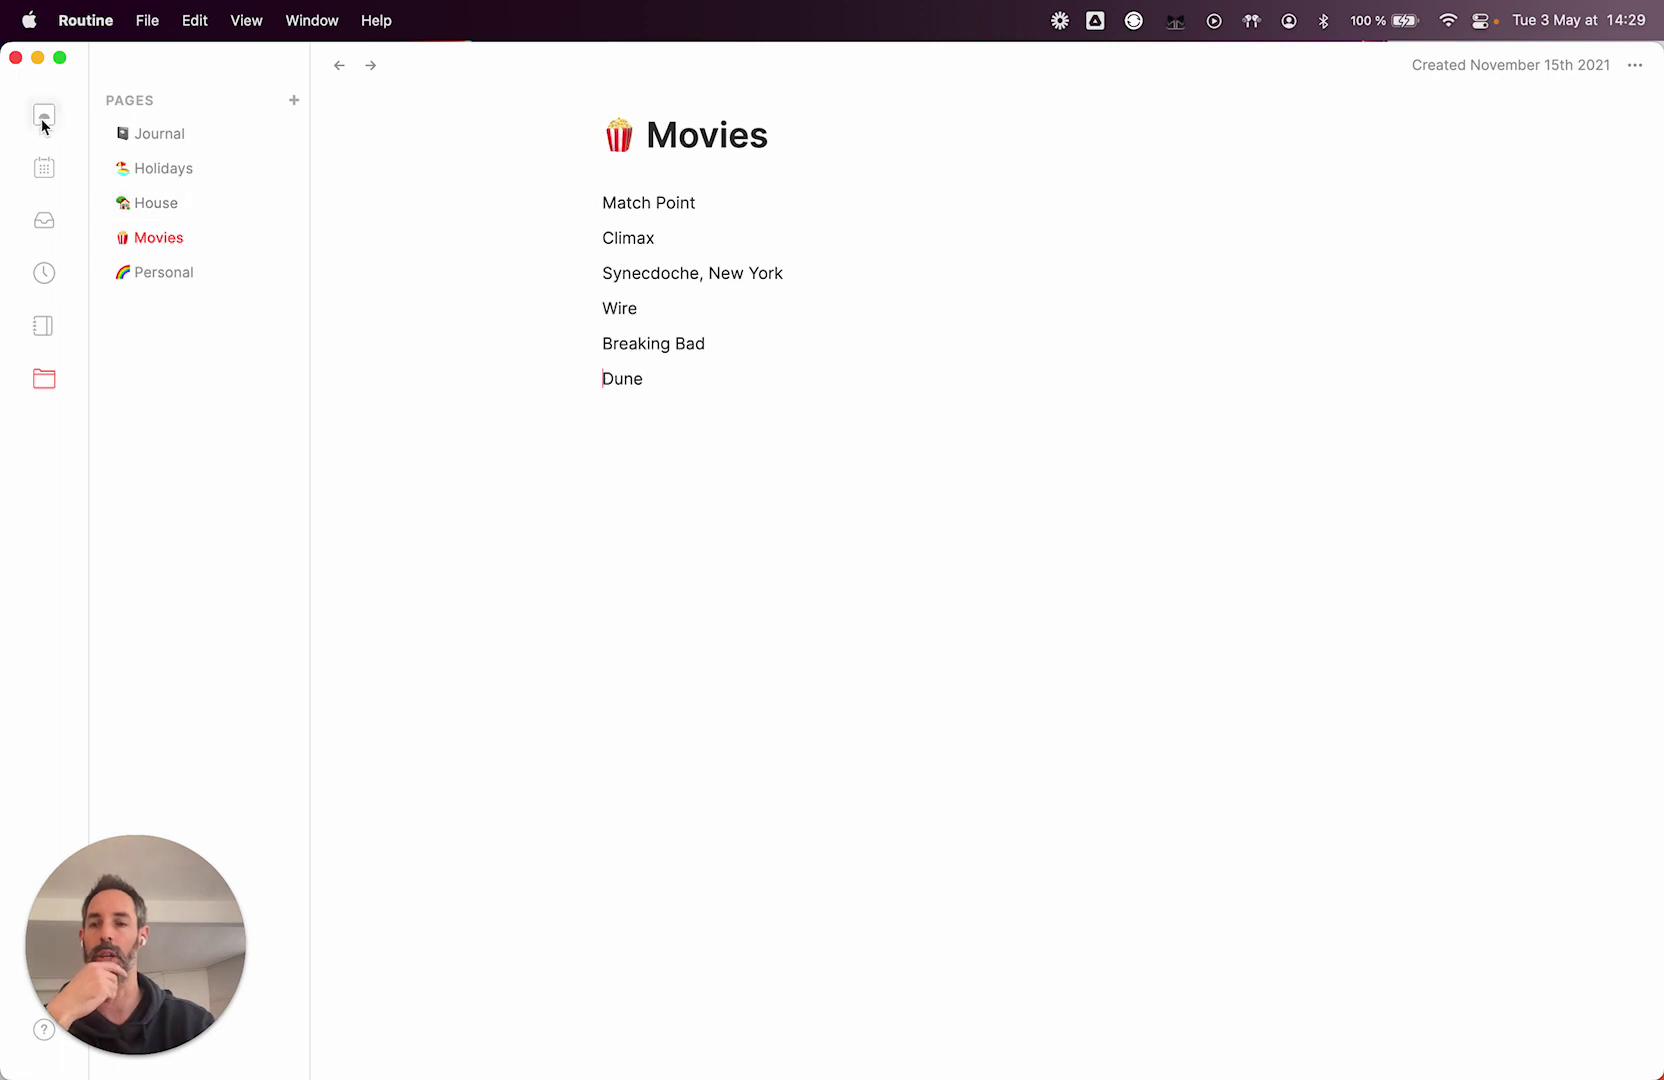
Check the House page and Branding Discussion event linked to sidebar tasks, then return to the week calendar
left_click(45, 169)
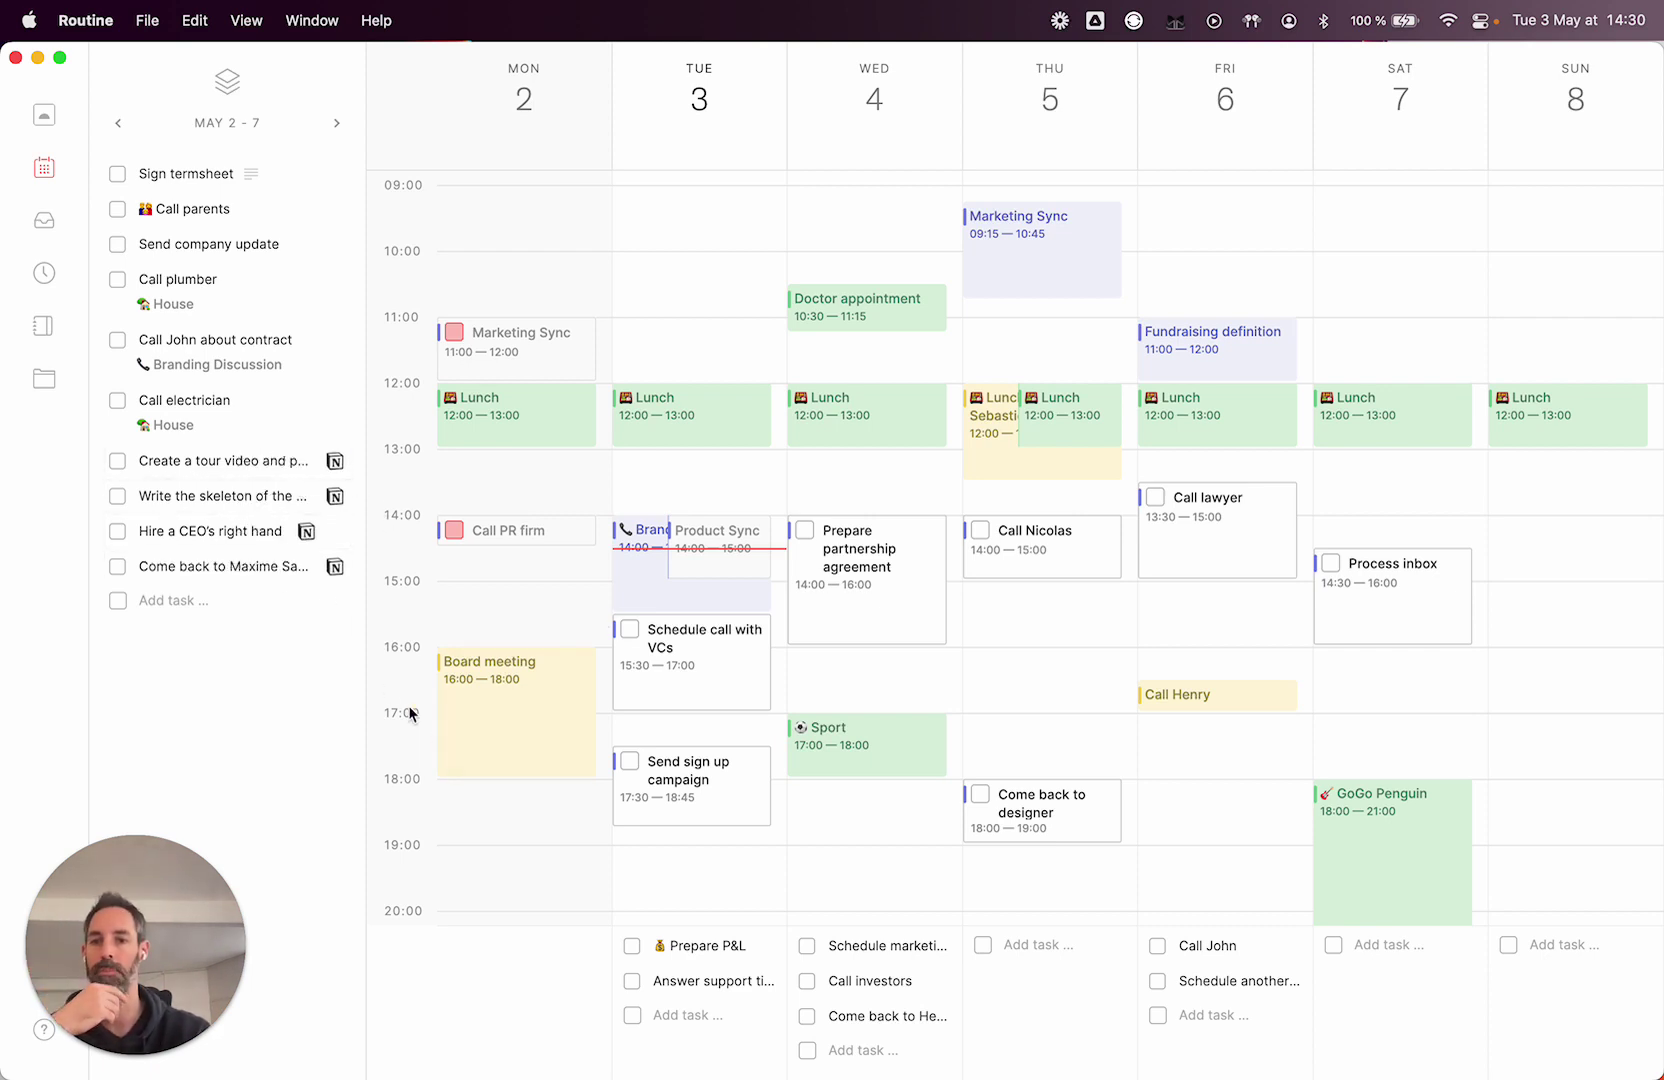
left_click(183, 433)
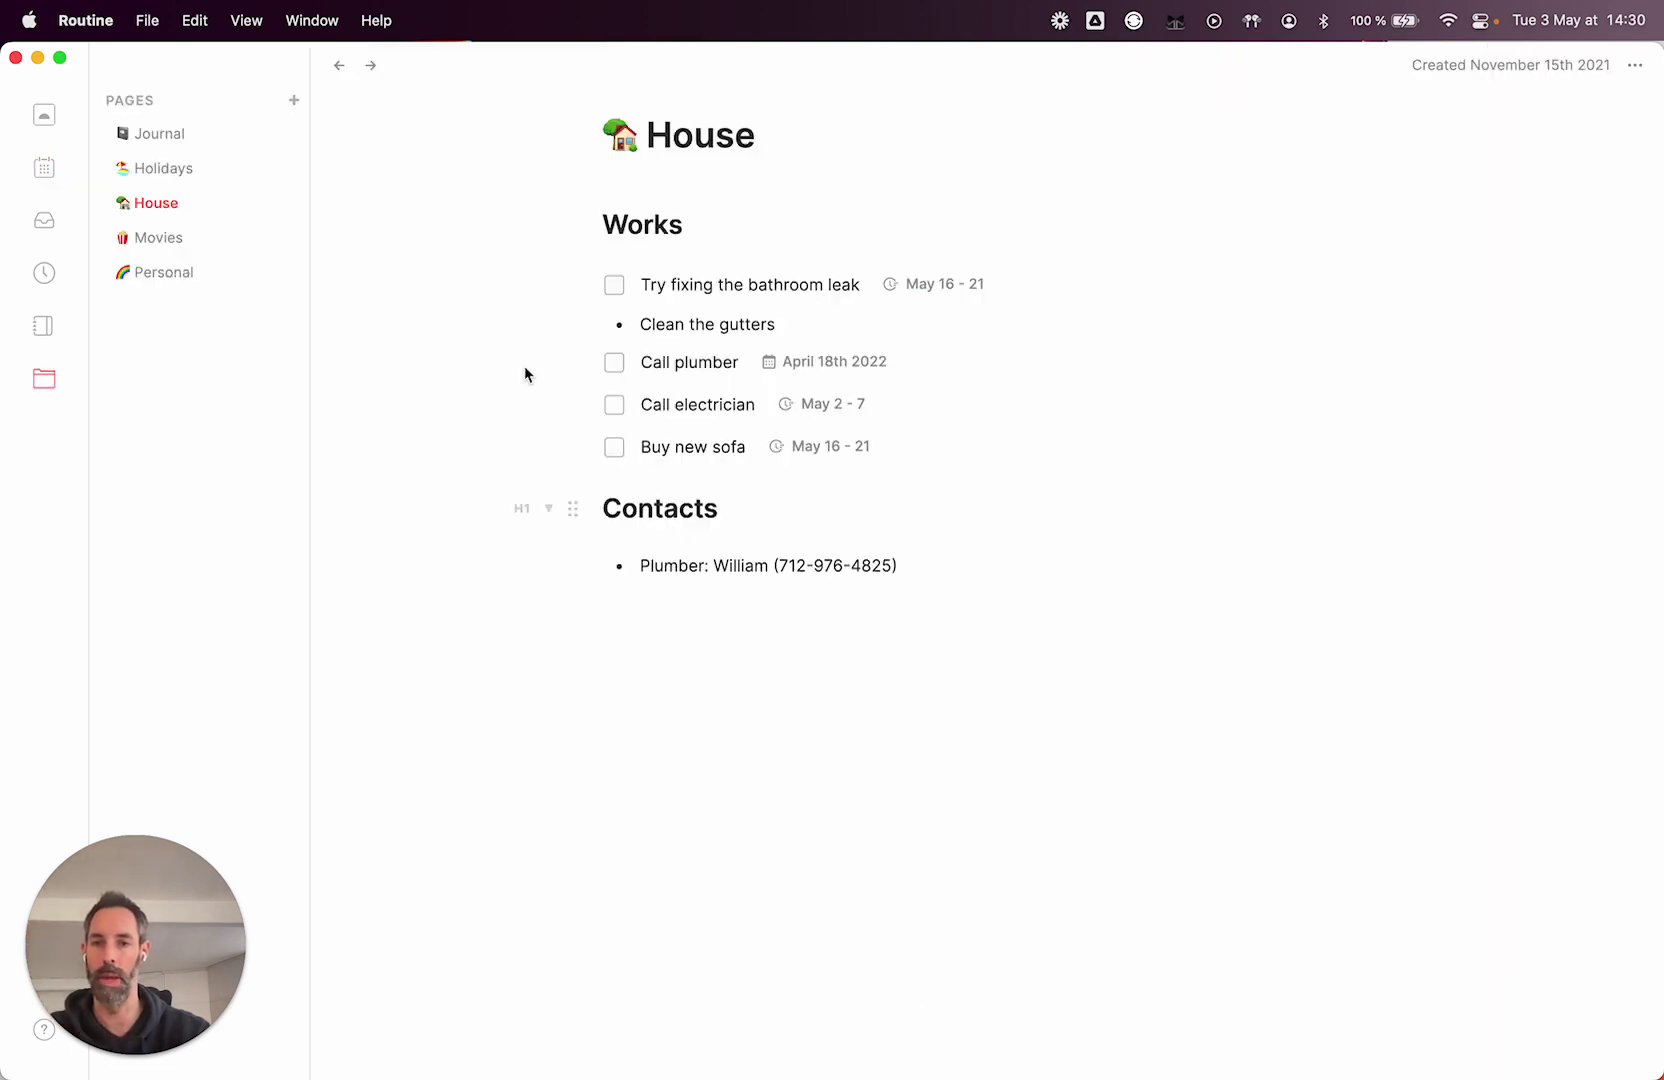
left_click(46, 170)
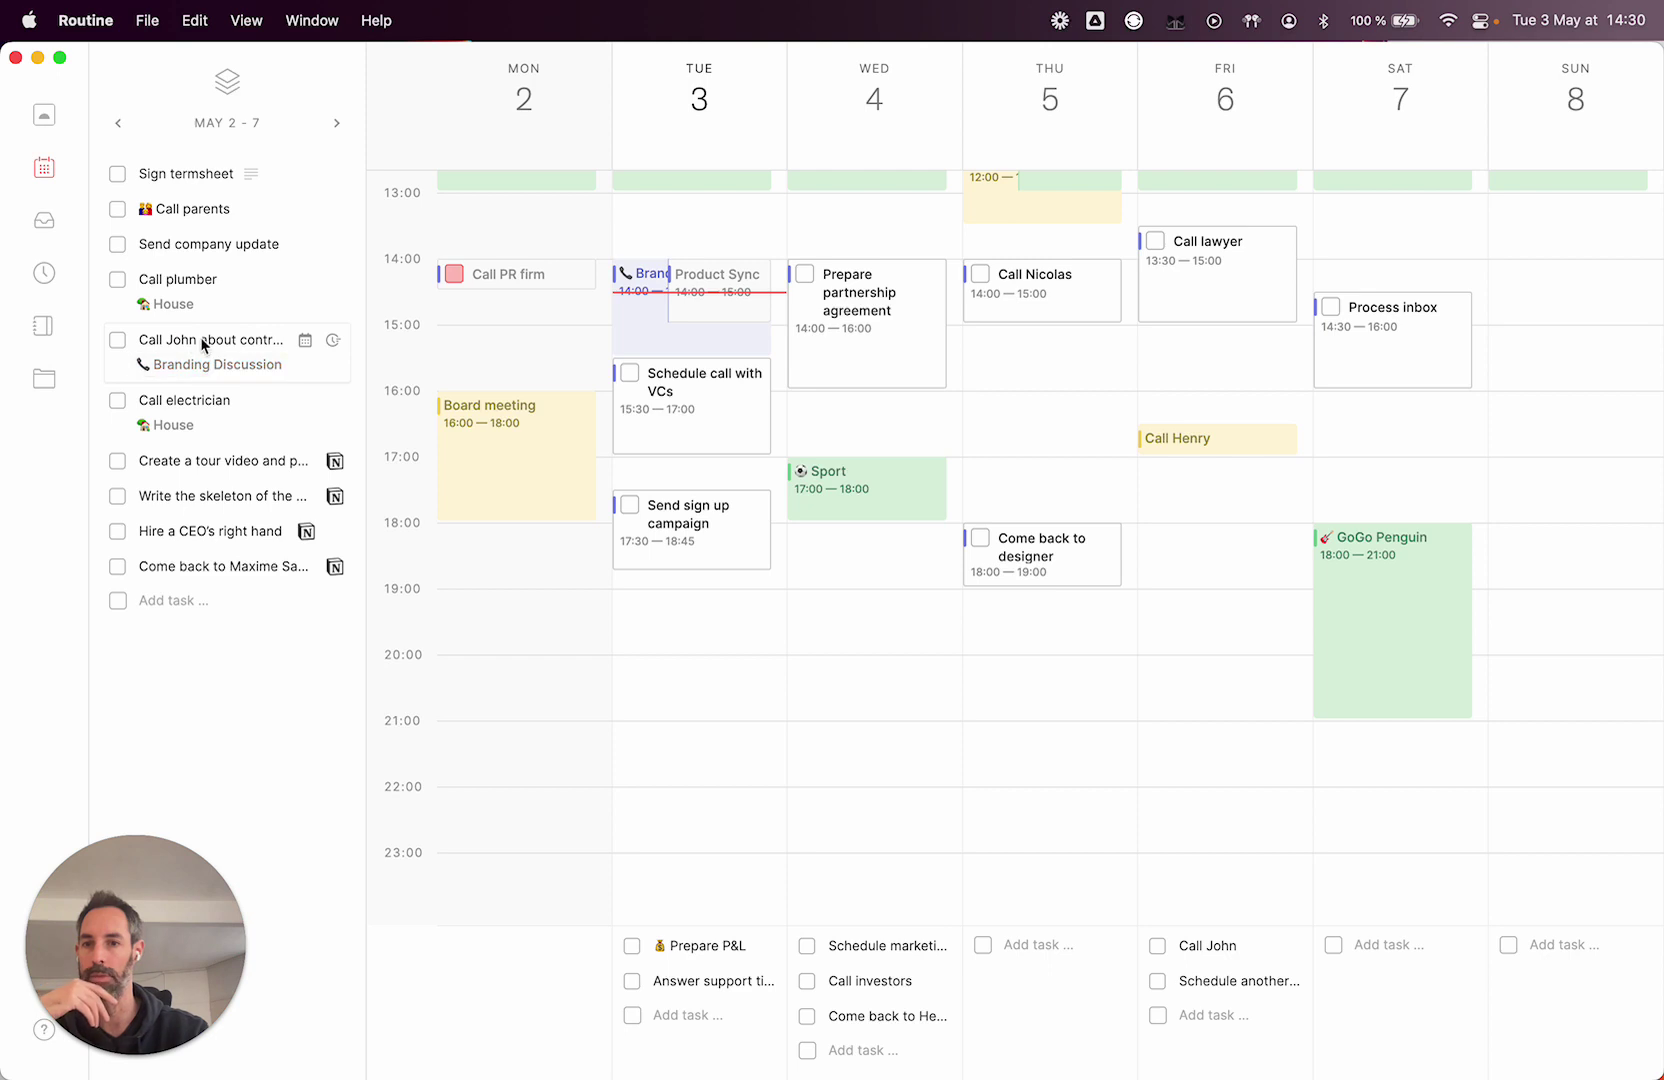
left_click(213, 363)
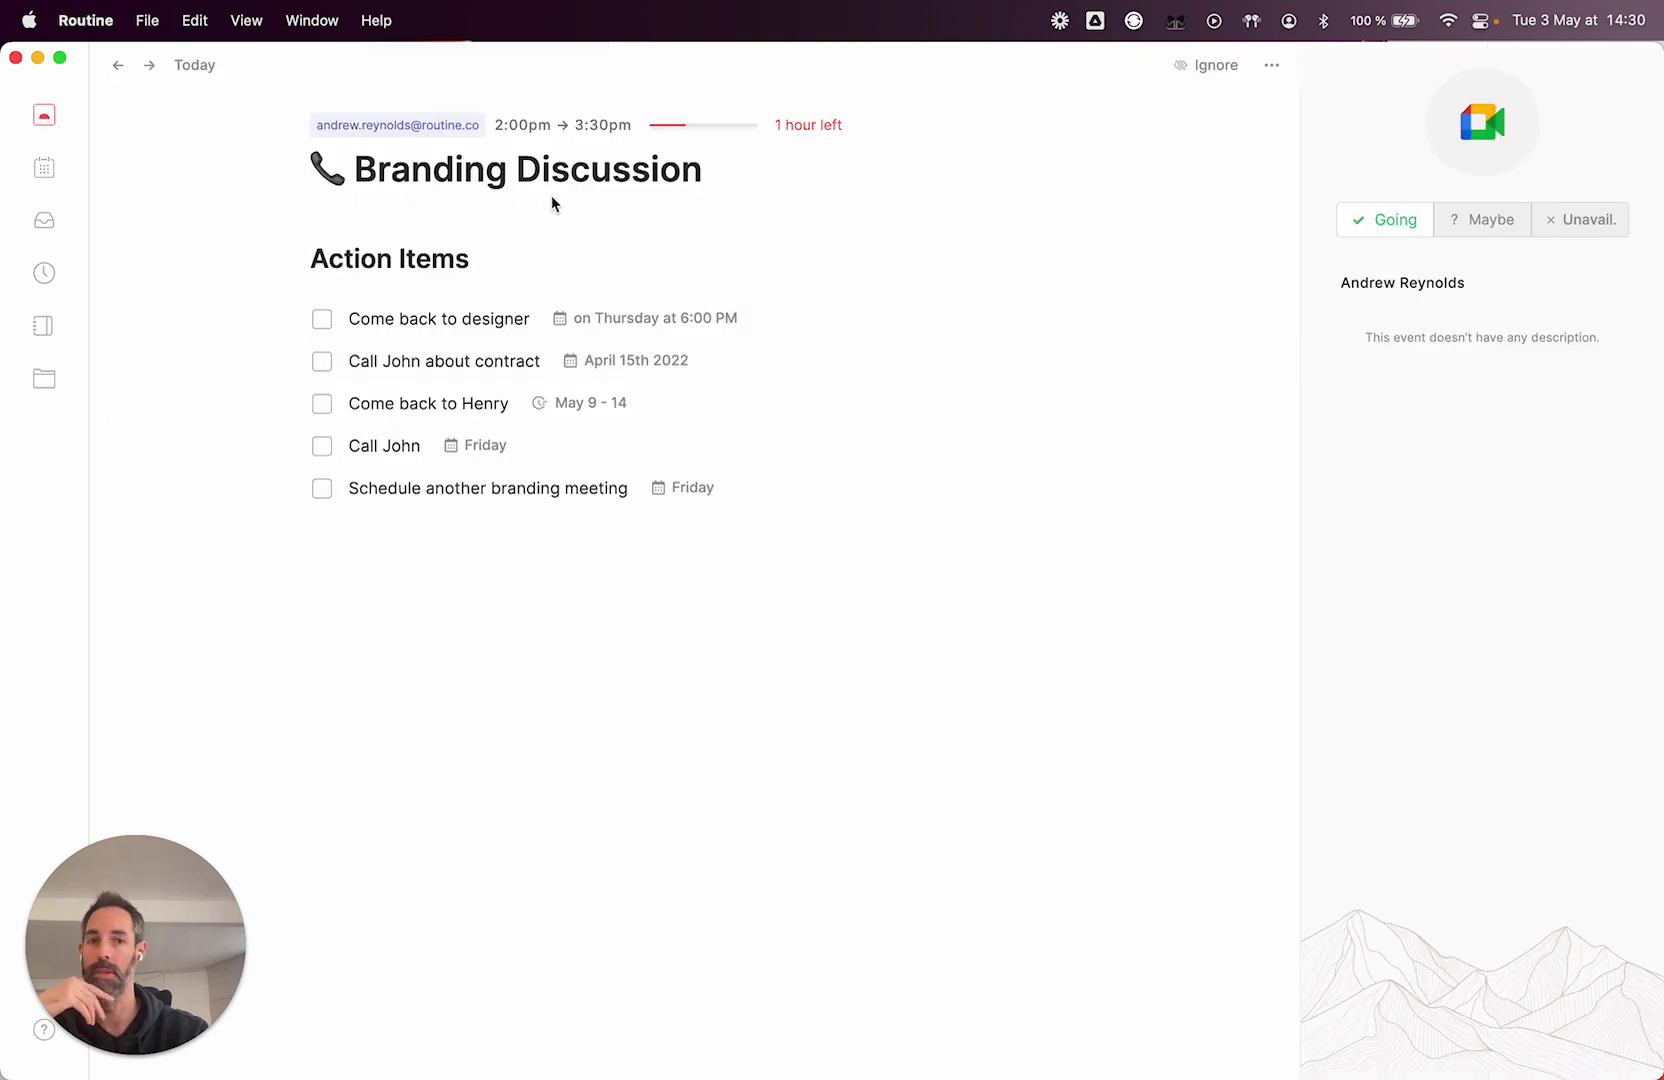
left_click(500, 549)
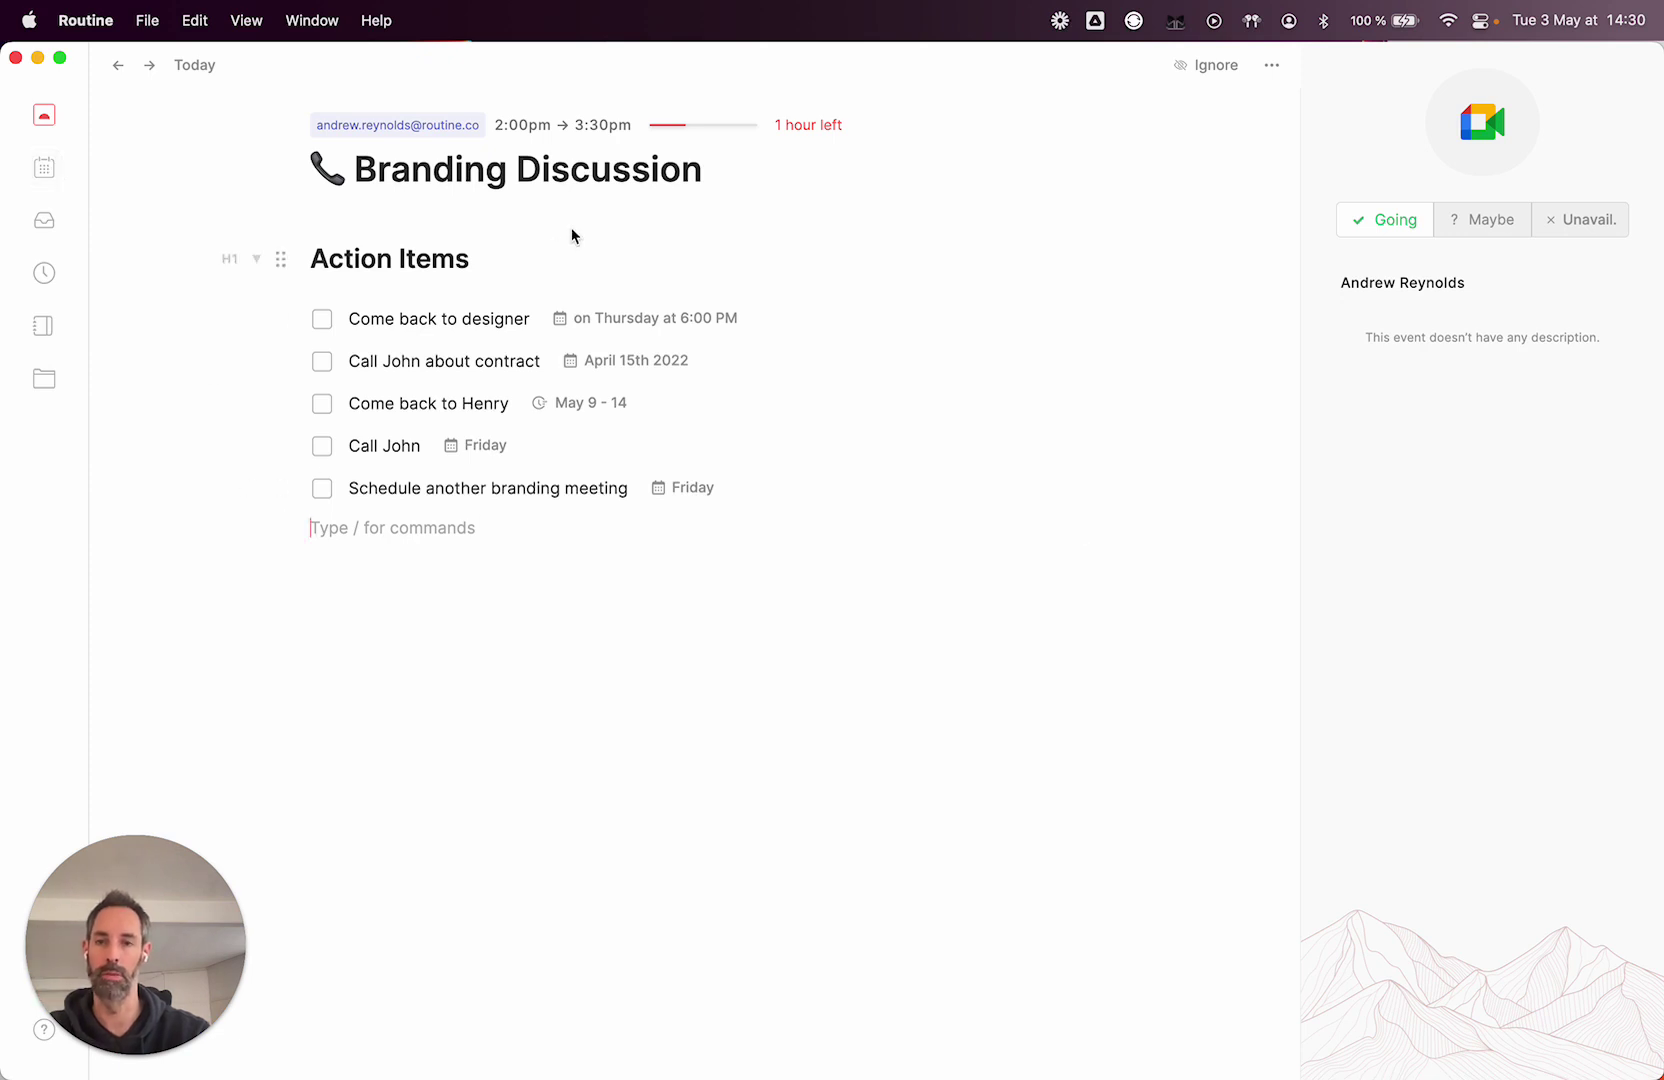
left_click(44, 167)
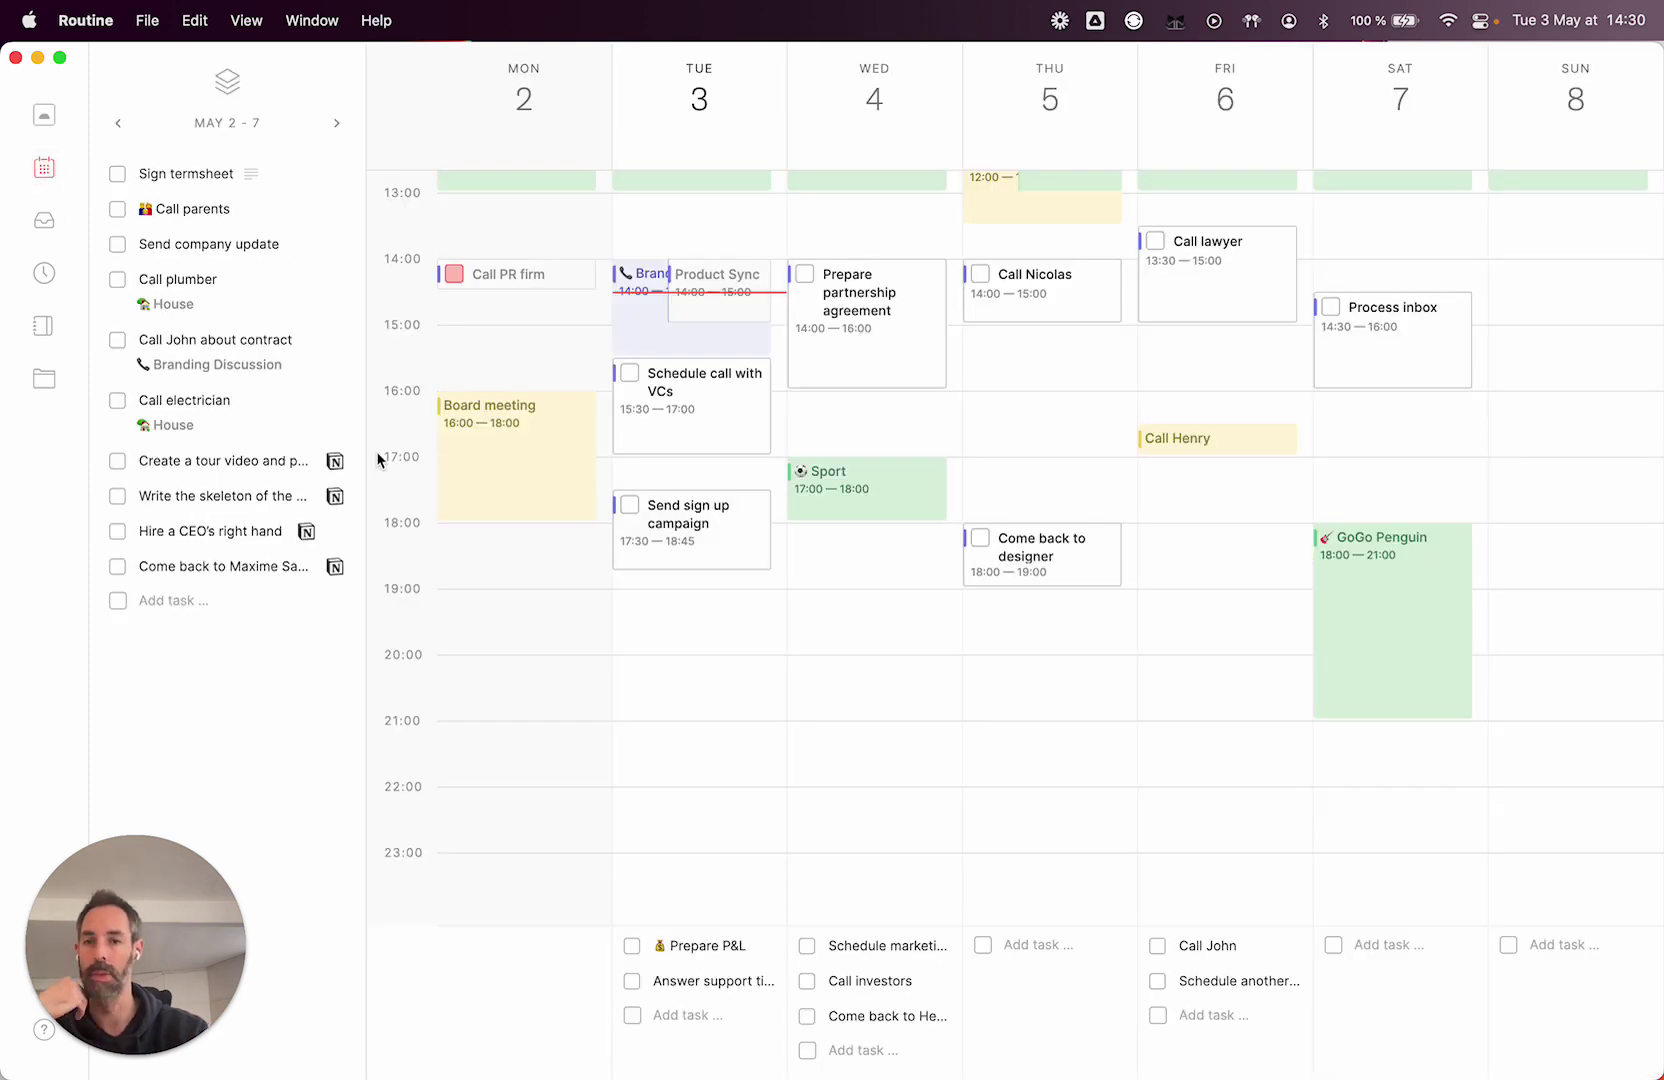
Schedule Send company update for Thursday and the contract call for Thursday 15:15–17:00
scroll(616, 599, "up", 5)
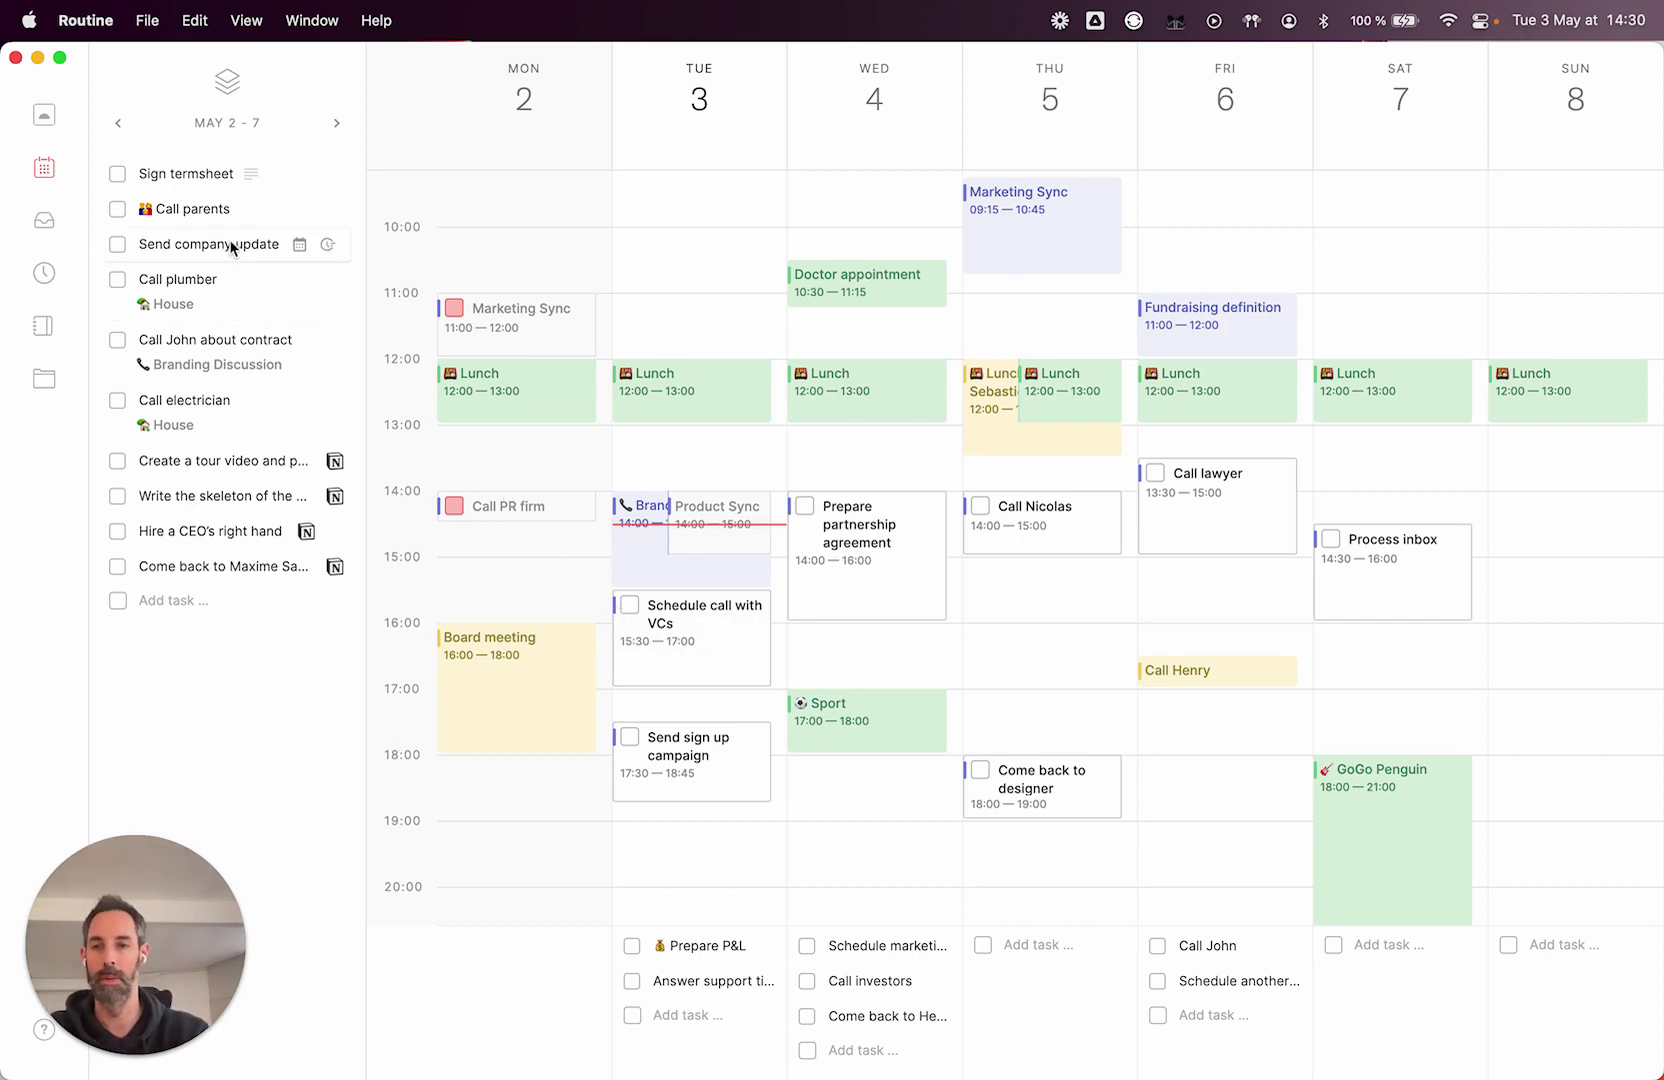
left_click_drag(217, 250, 1054, 975)
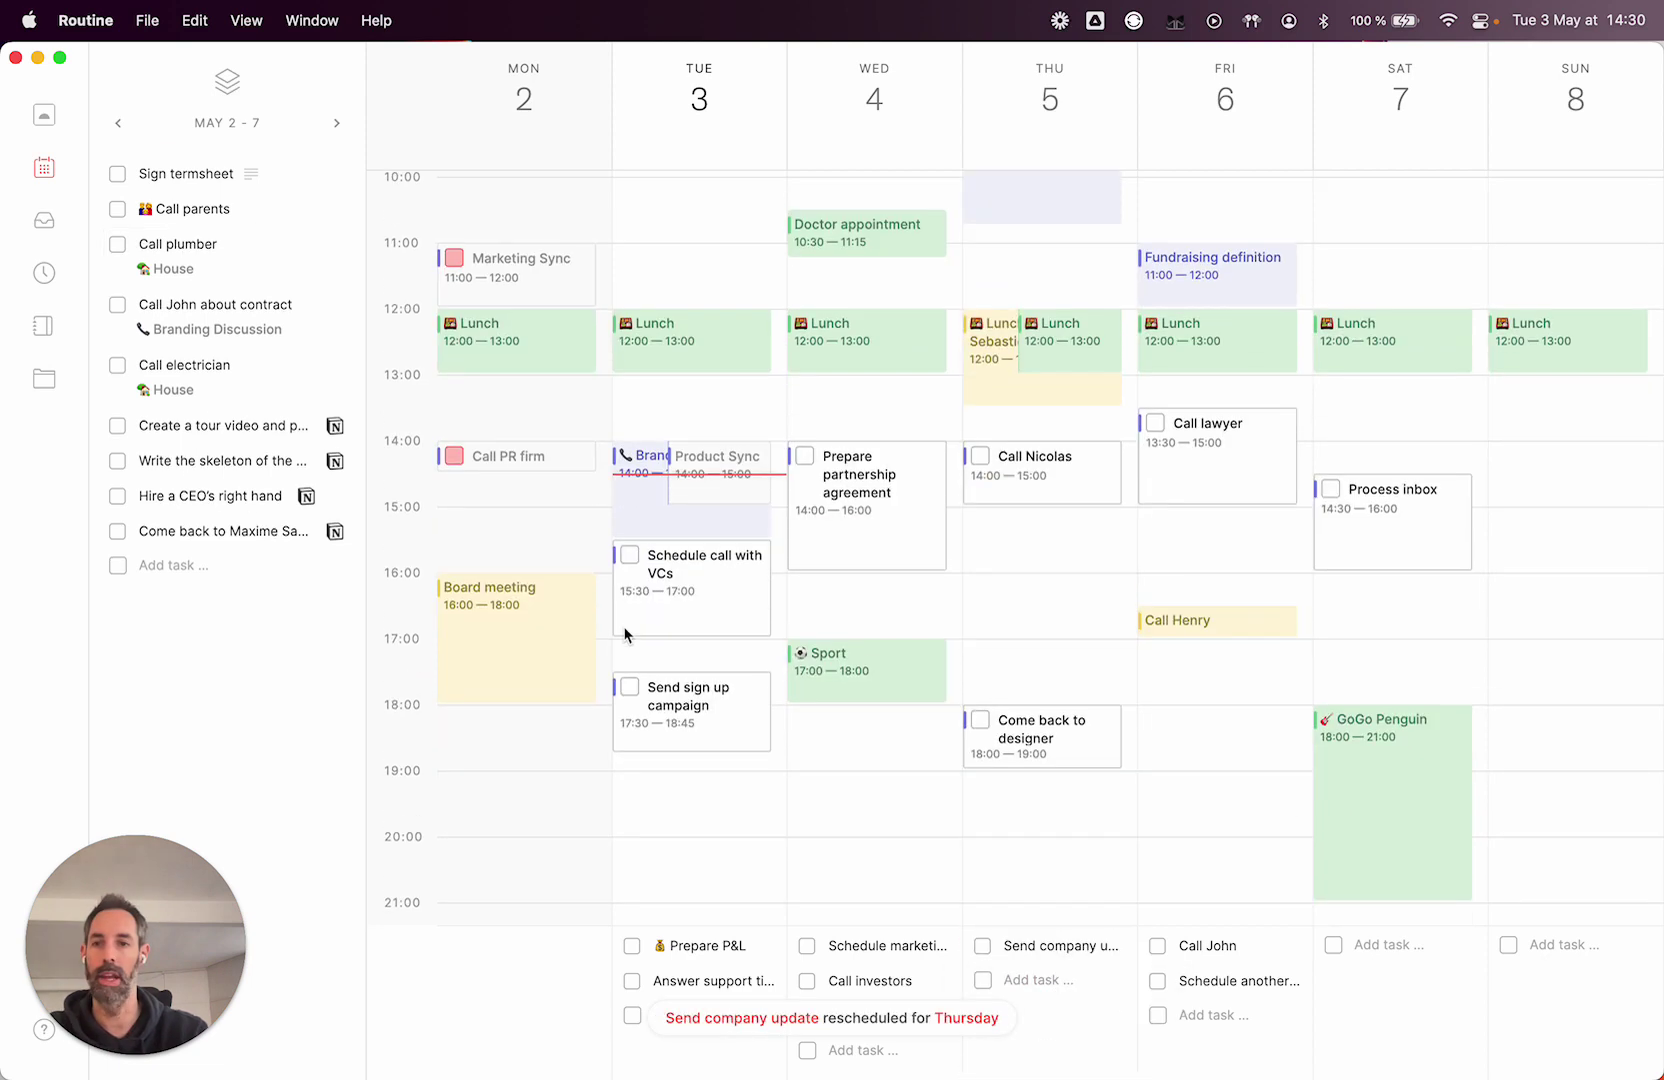
left_click_drag(194, 313, 1030, 689)
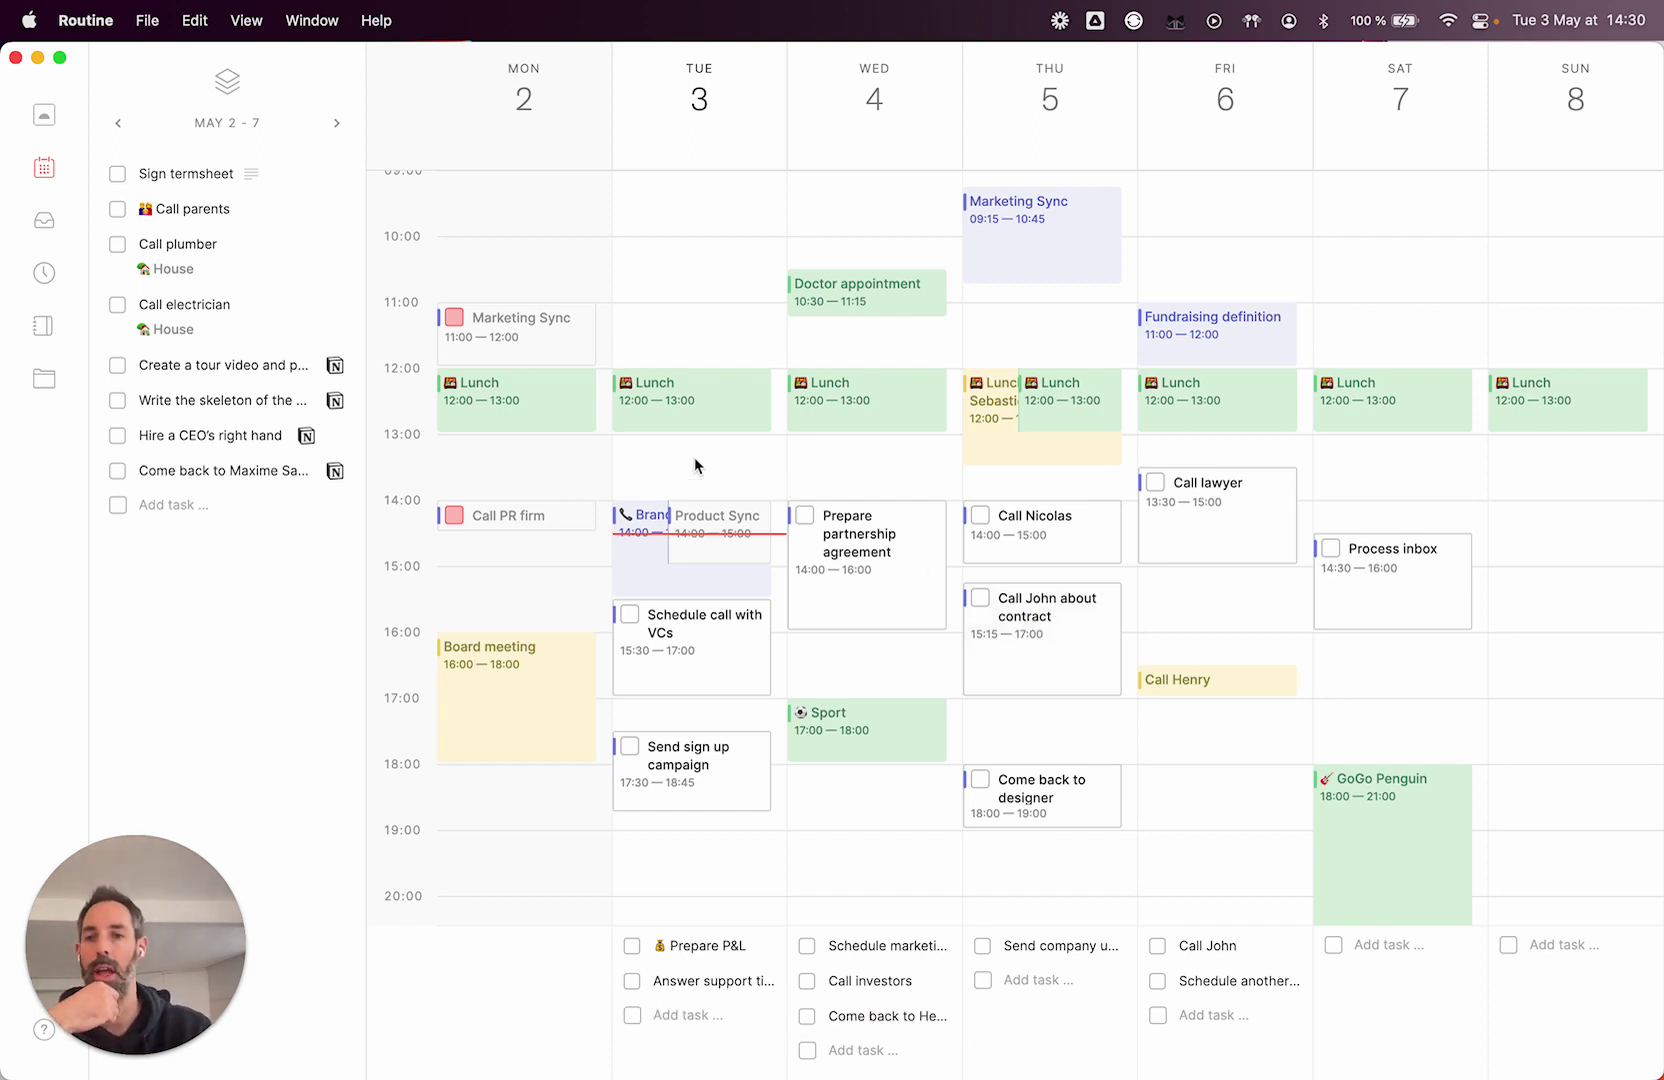
Postpone Call plumber by 2 weeks and view the May 16–22 week
mouse_move(247, 258)
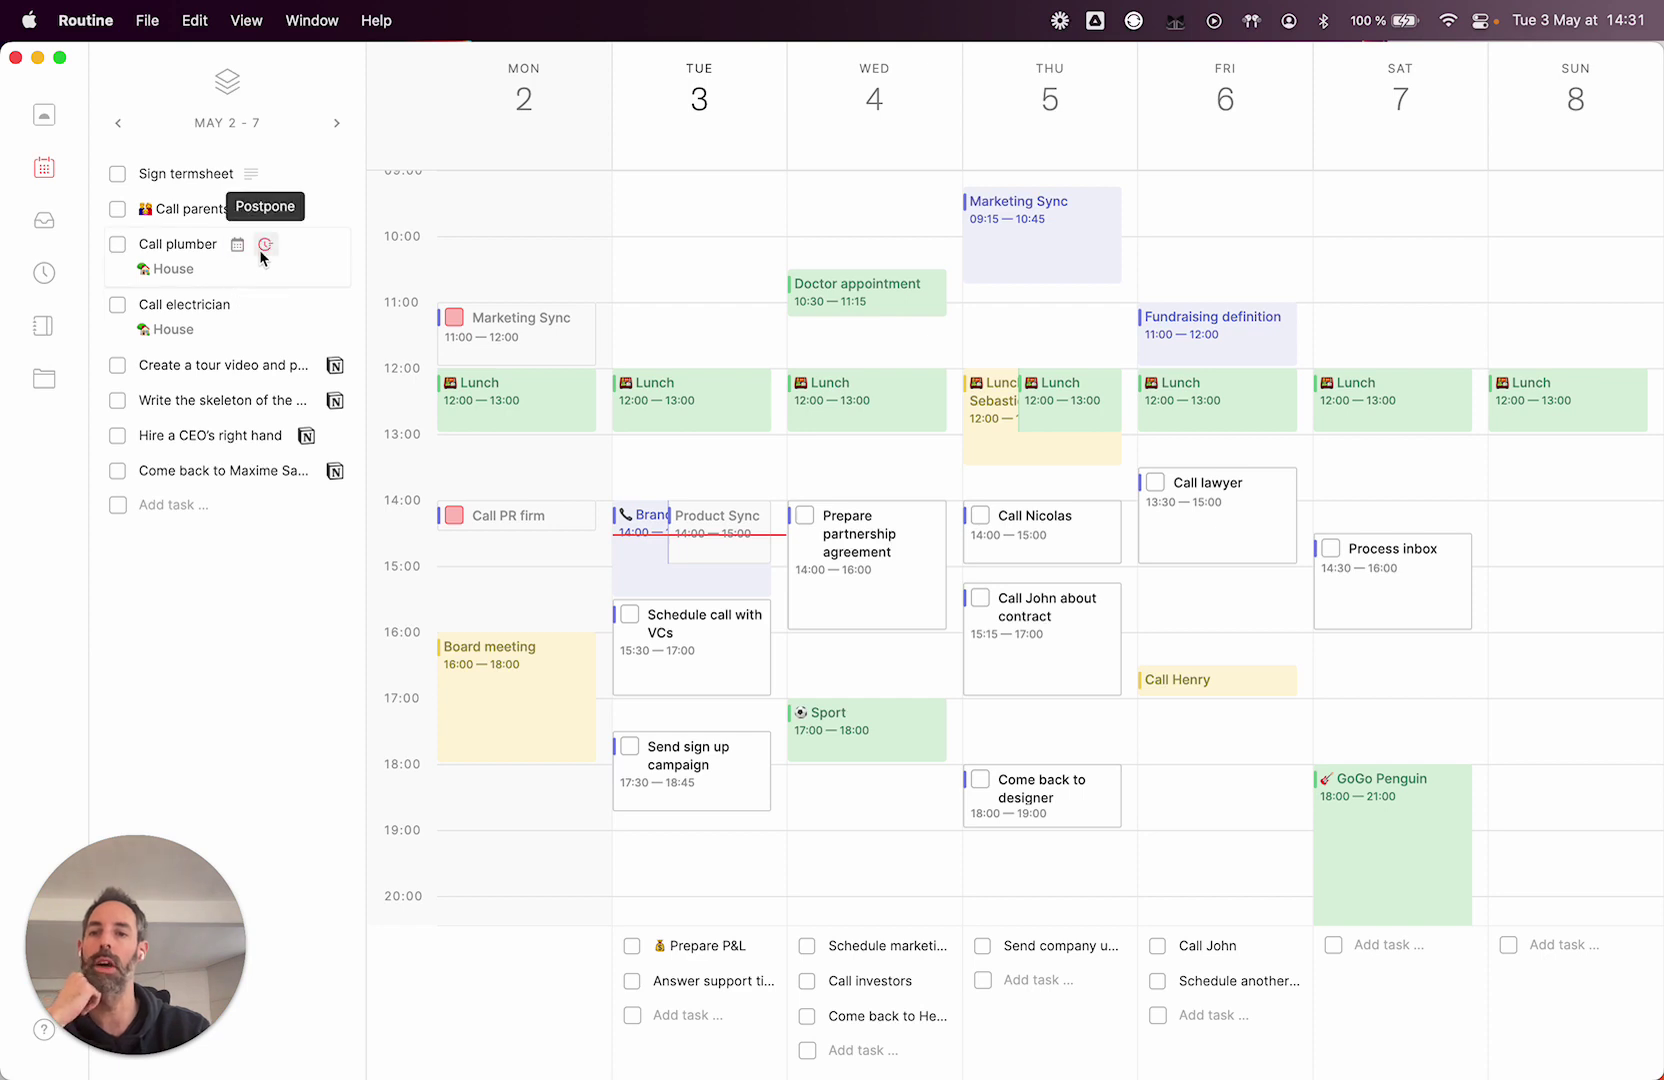
left_click(265, 247)
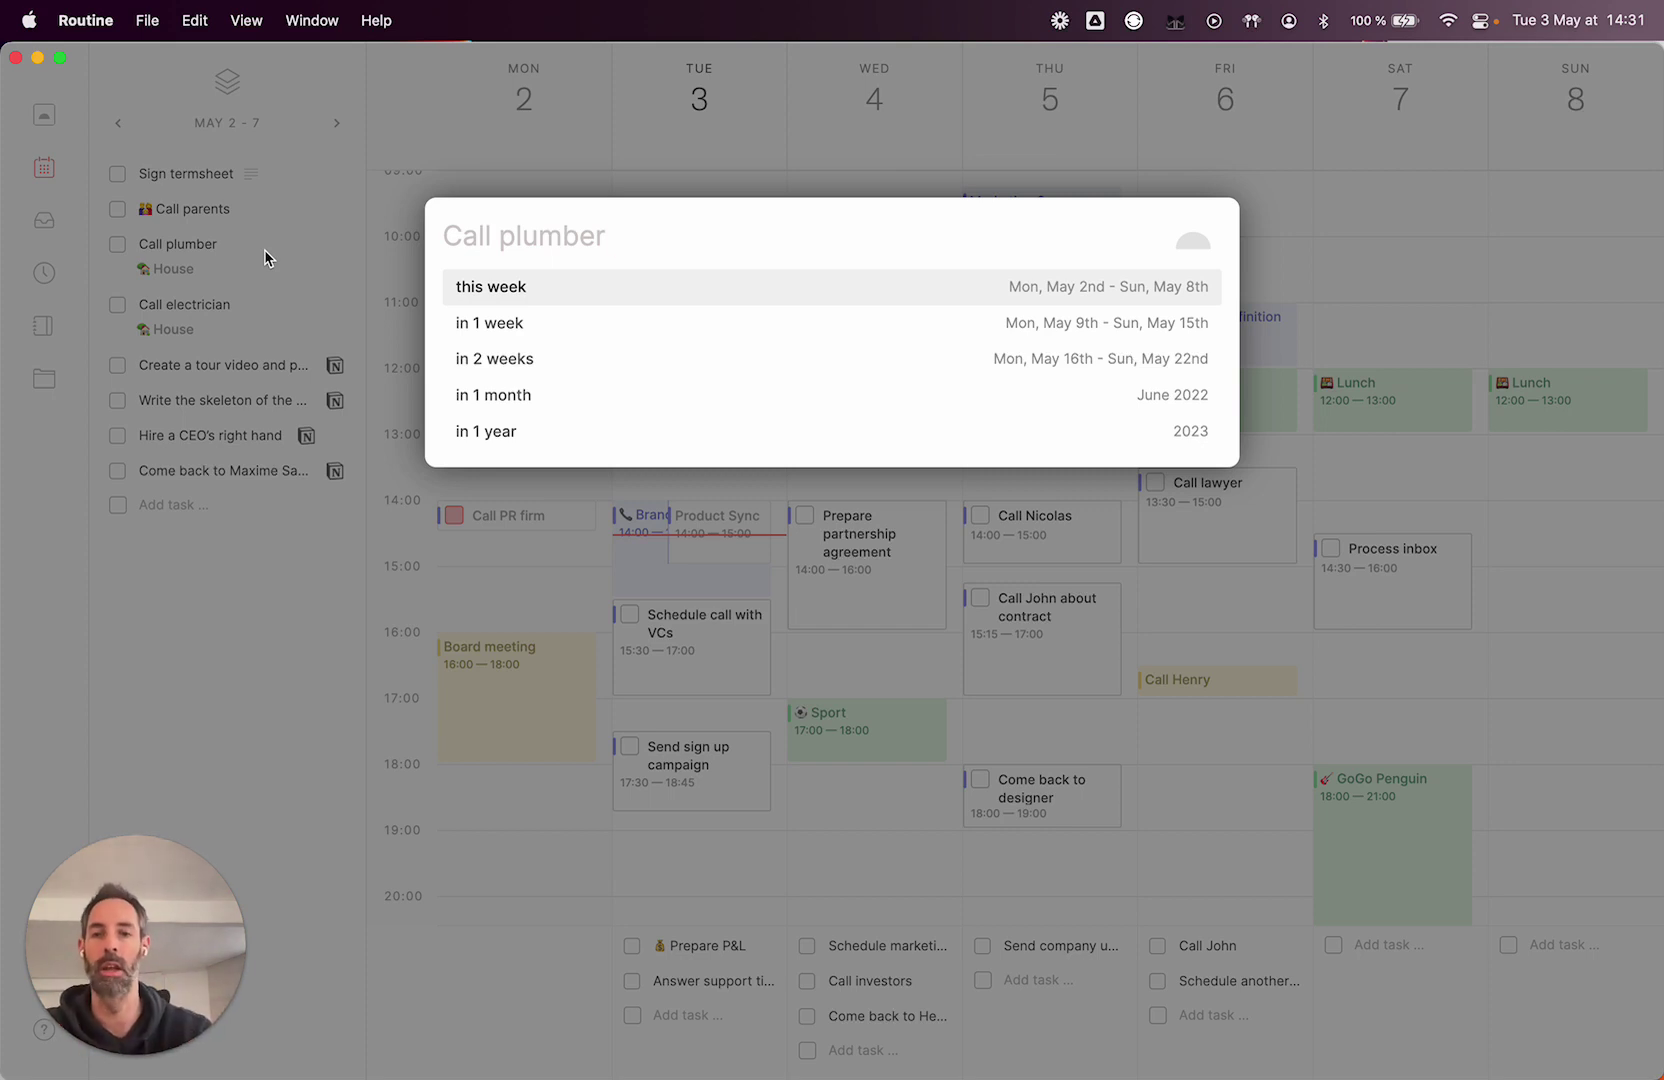
key("Down")
key("Down")
key("Return")
key("Return")
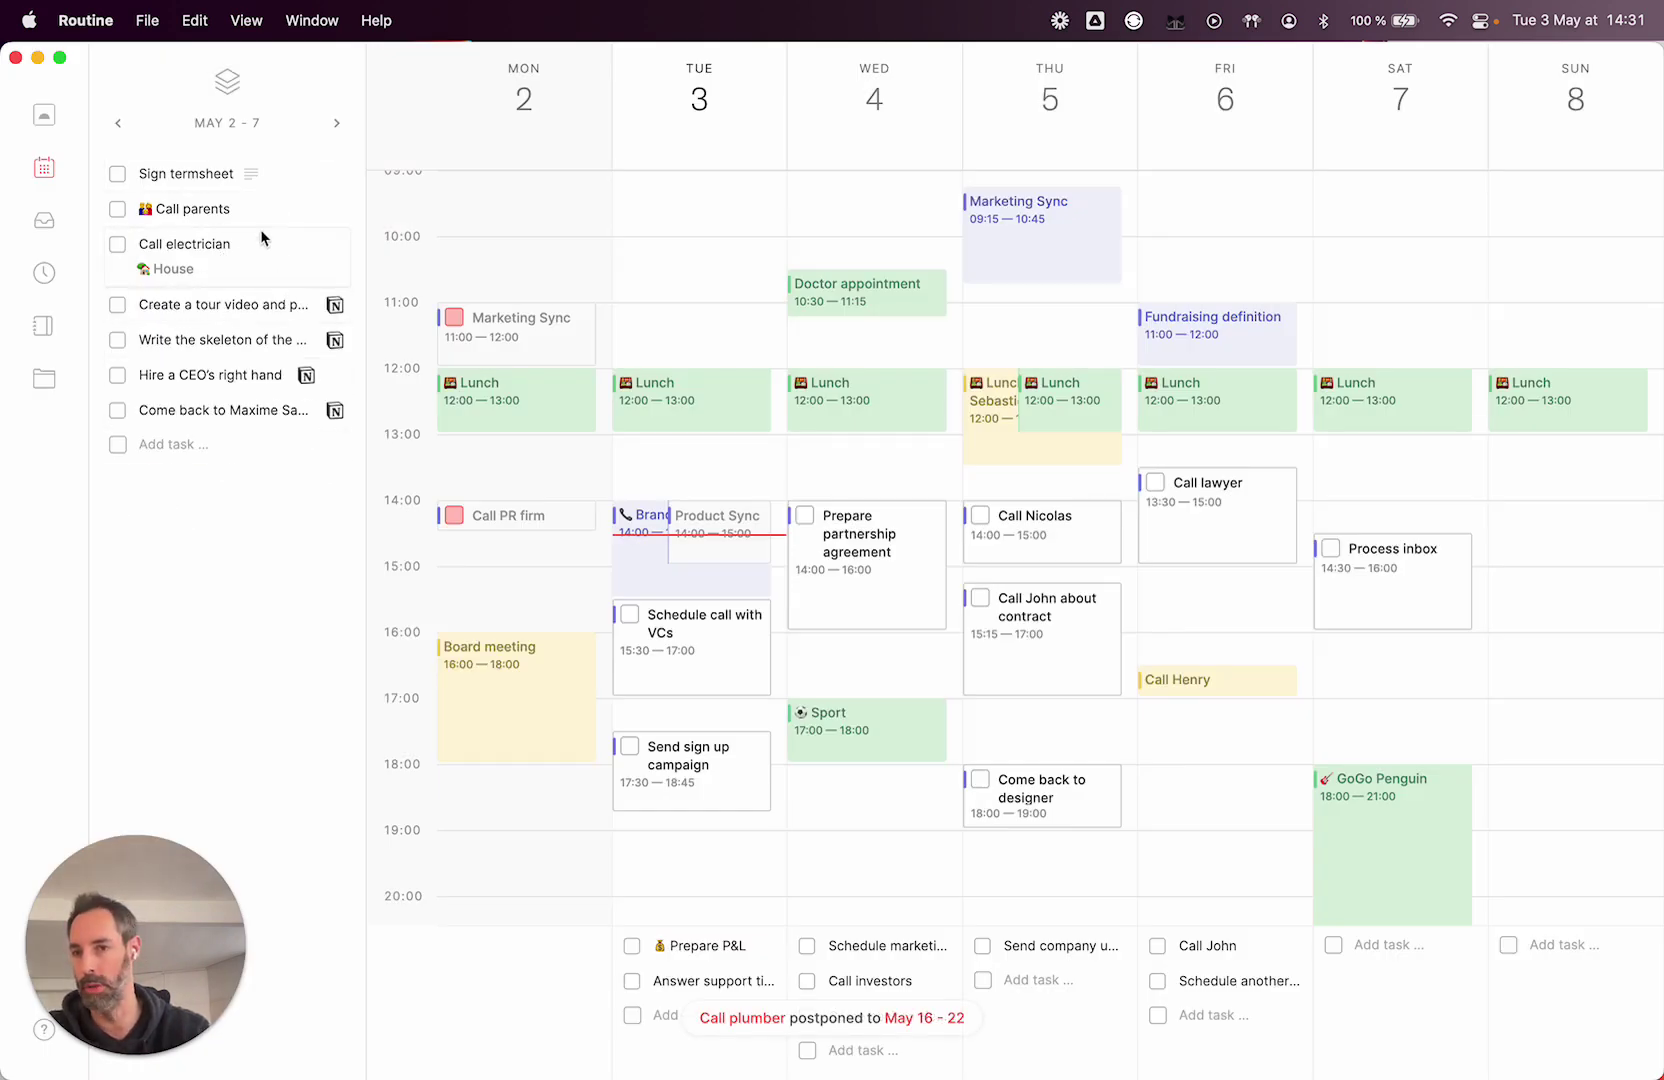
left_click(336, 122)
left_click(336, 122)
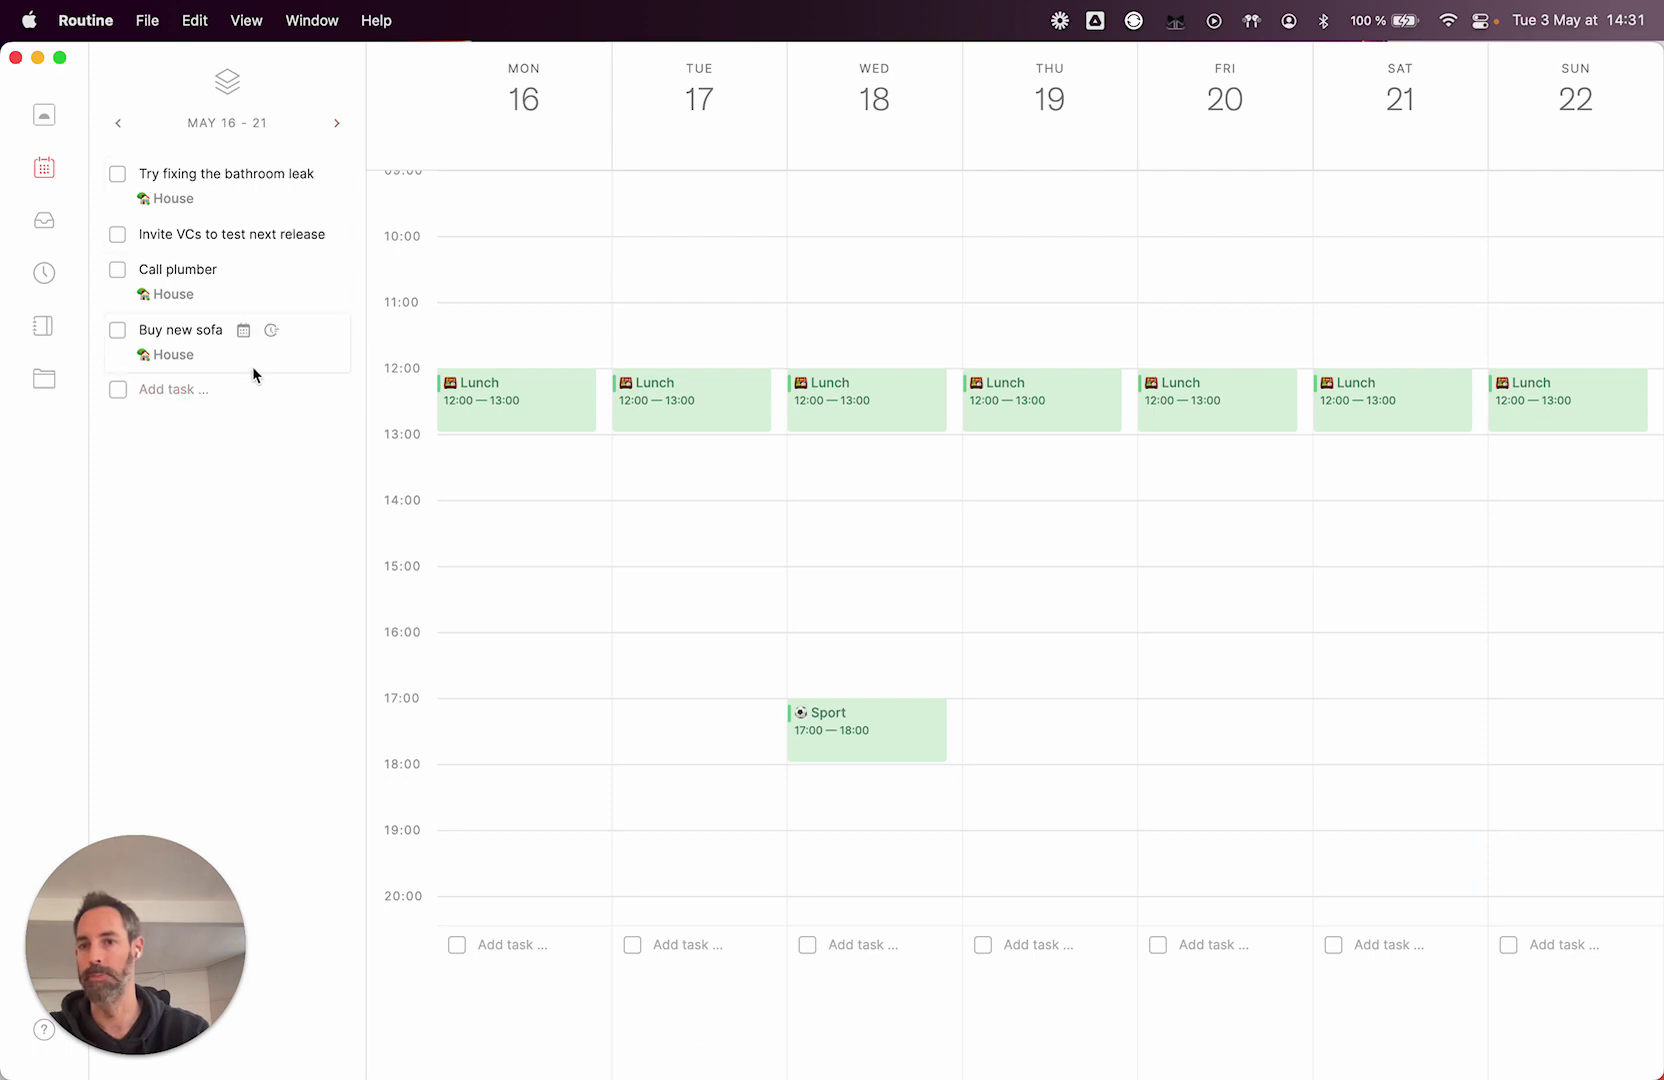
Glance at today's agenda, then schedule Call parents for Thursday
left_click(44, 116)
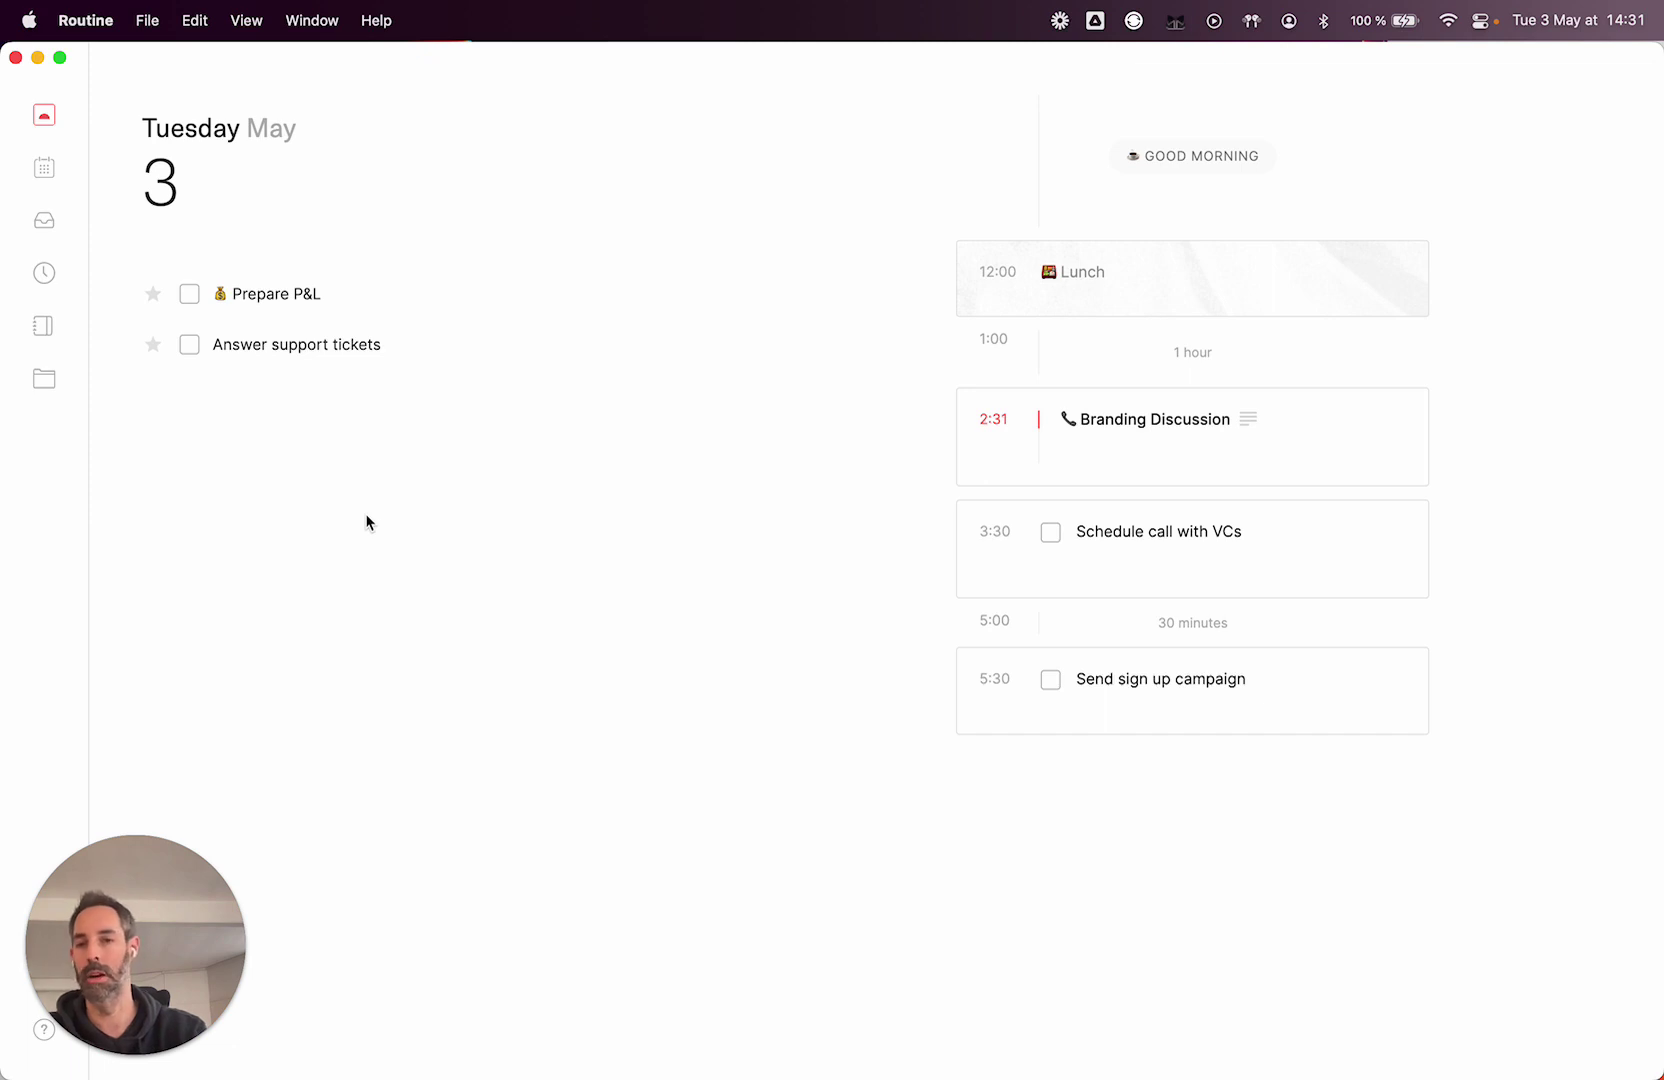
left_click(38, 172)
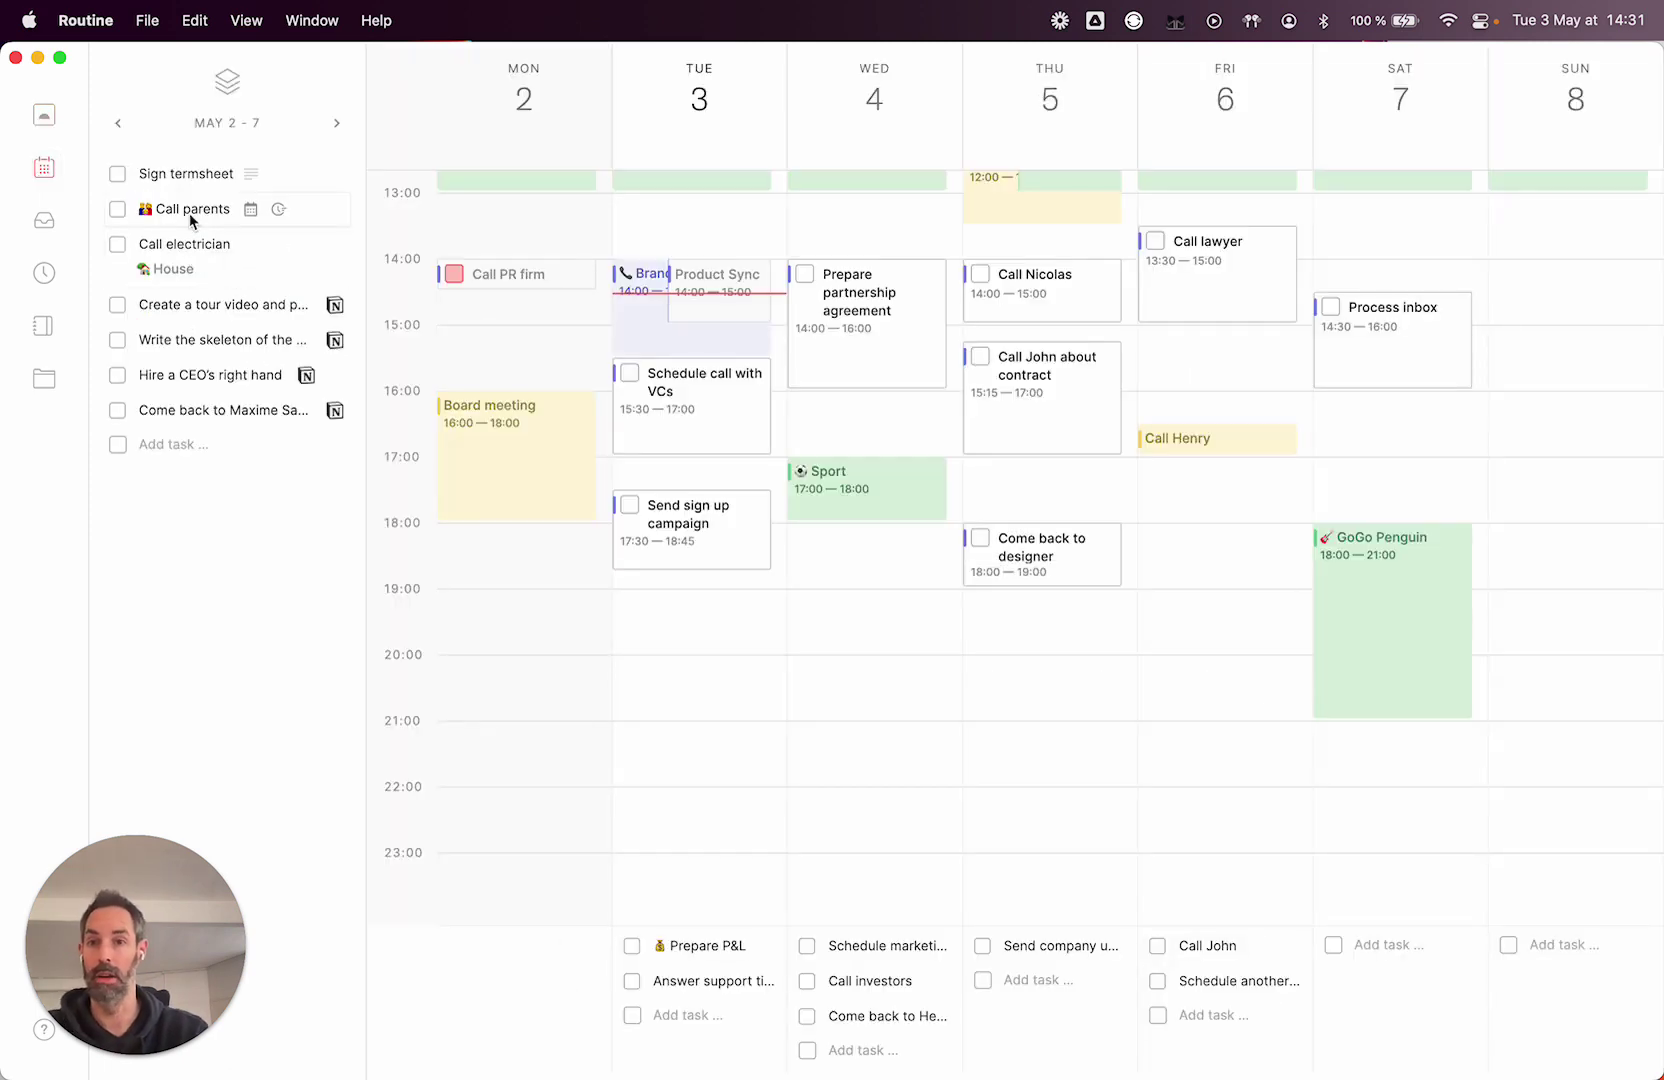
key("s")
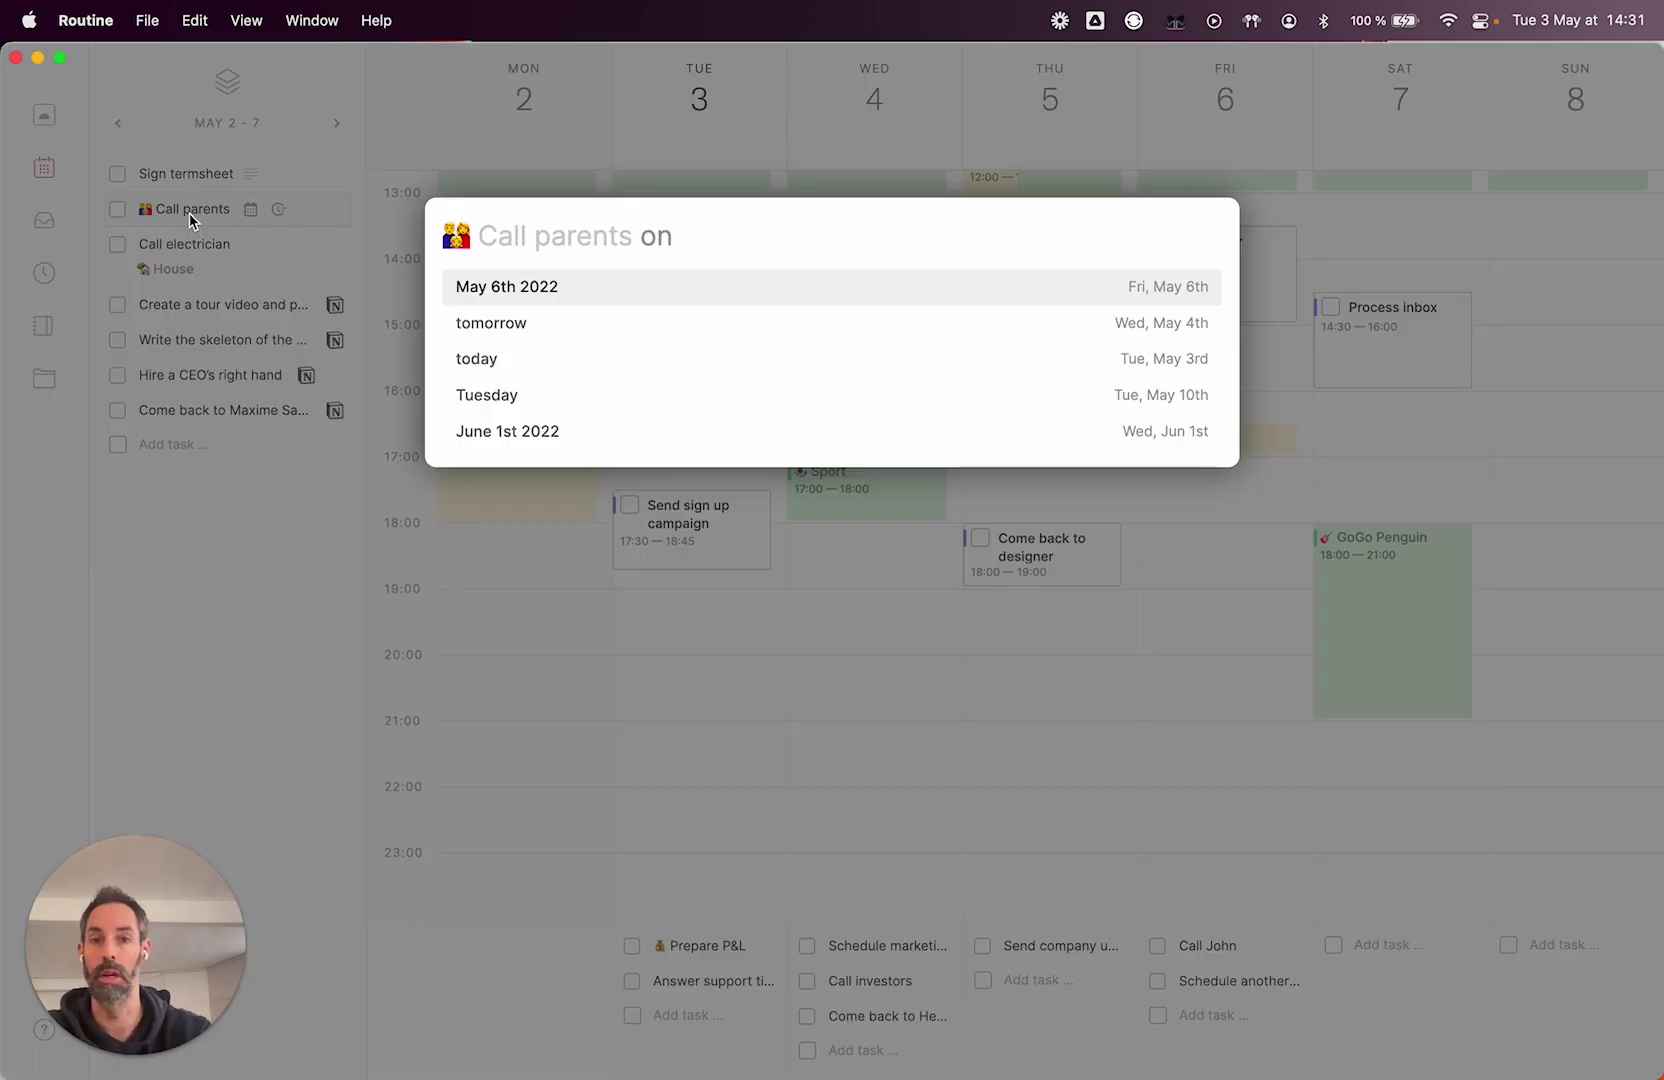
type("thu")
key("Return")
key("Return")
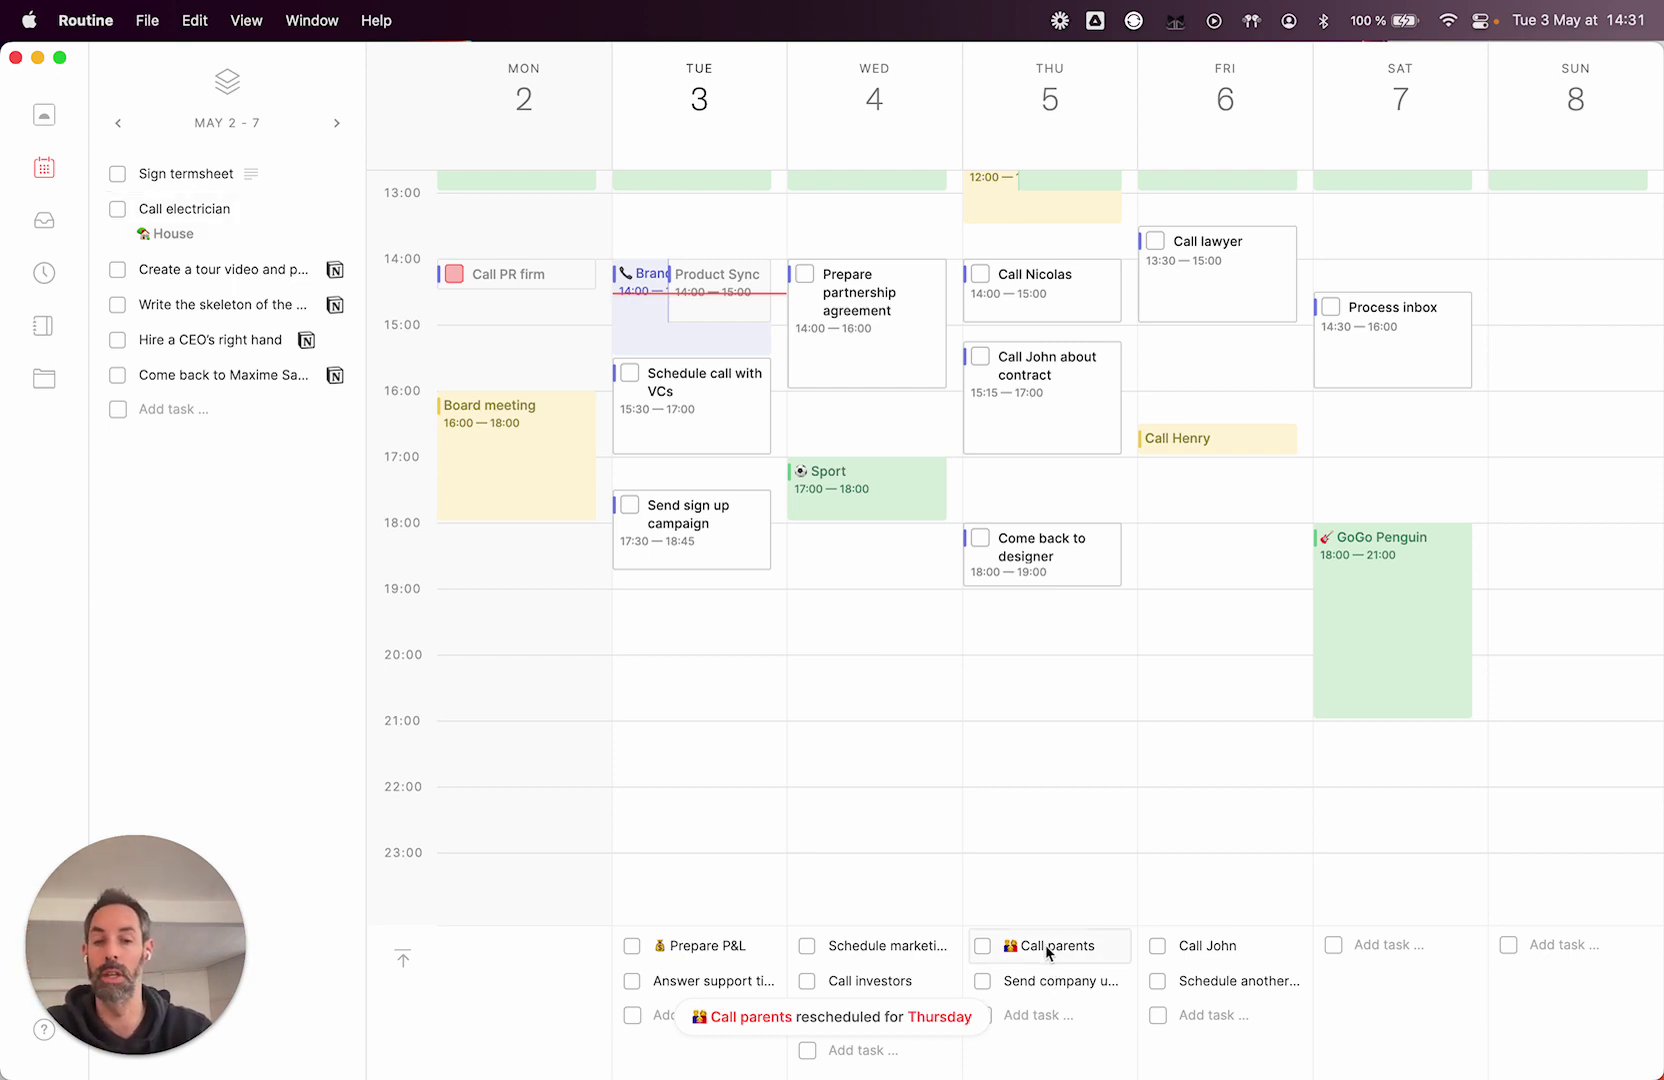
Reschedule Call parents to next Monday, May 9, check that week, then return
type("s")
type("next m")
key("Return")
key("Return")
left_click(333, 128)
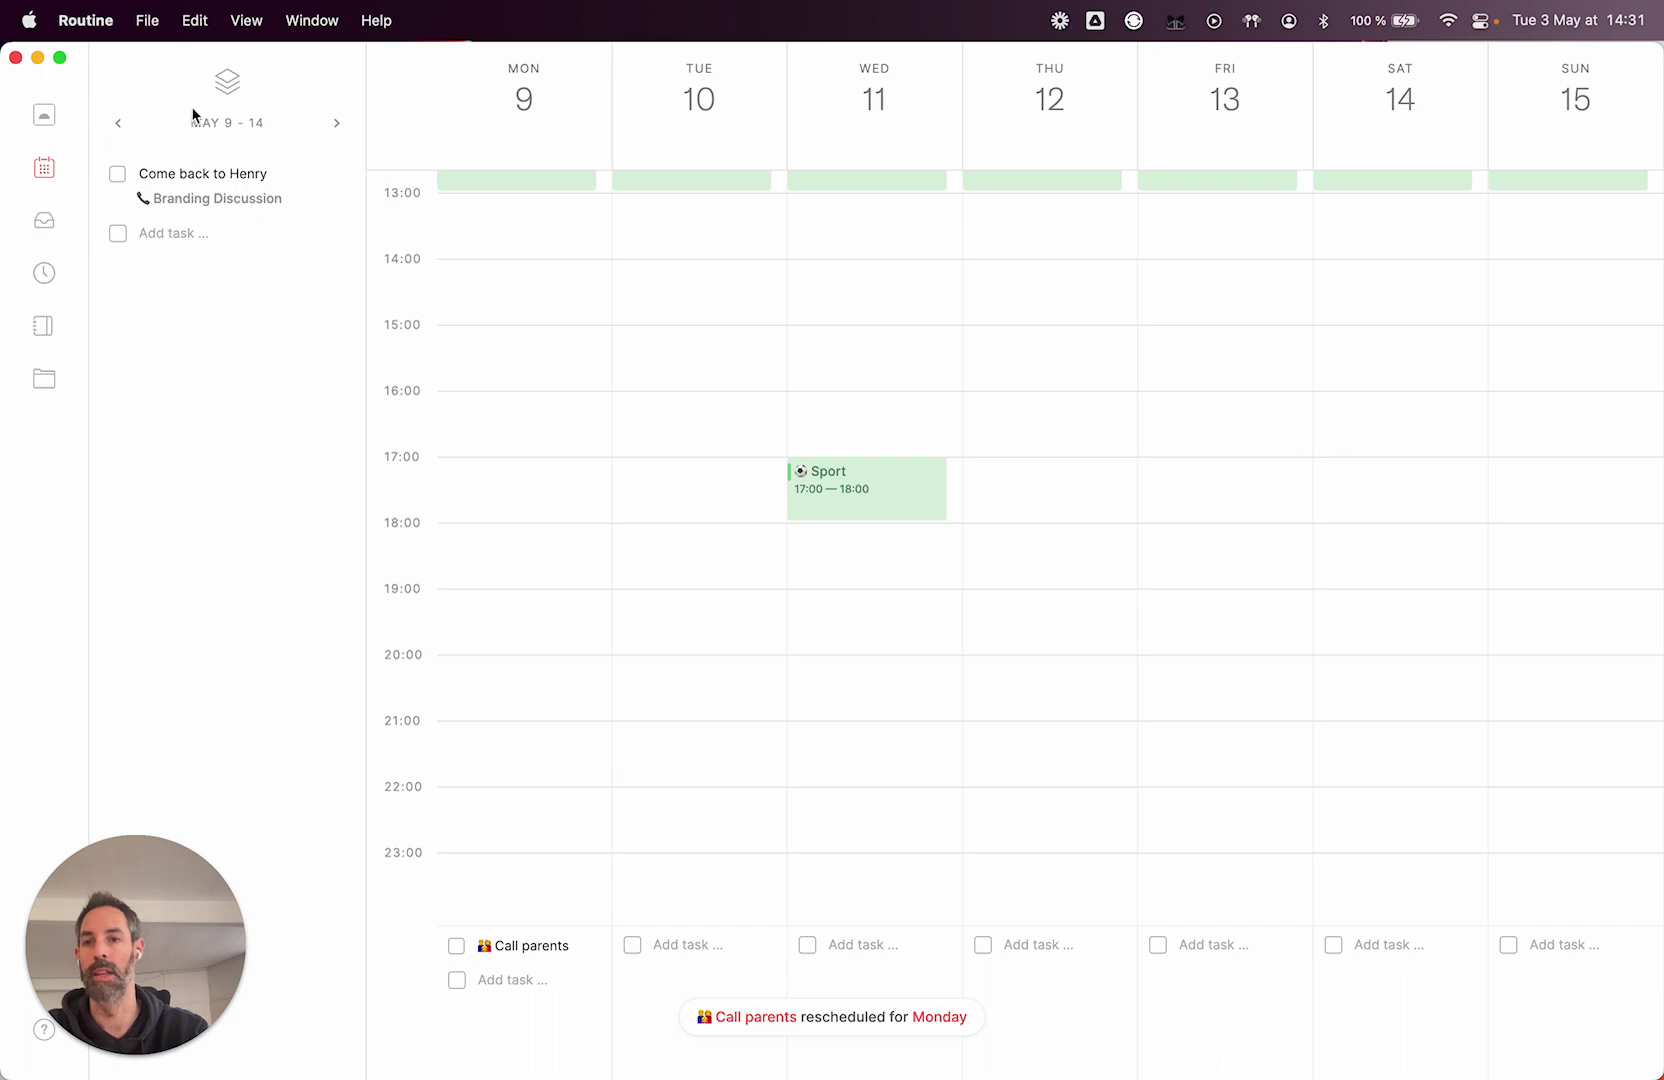
left_click(220, 125)
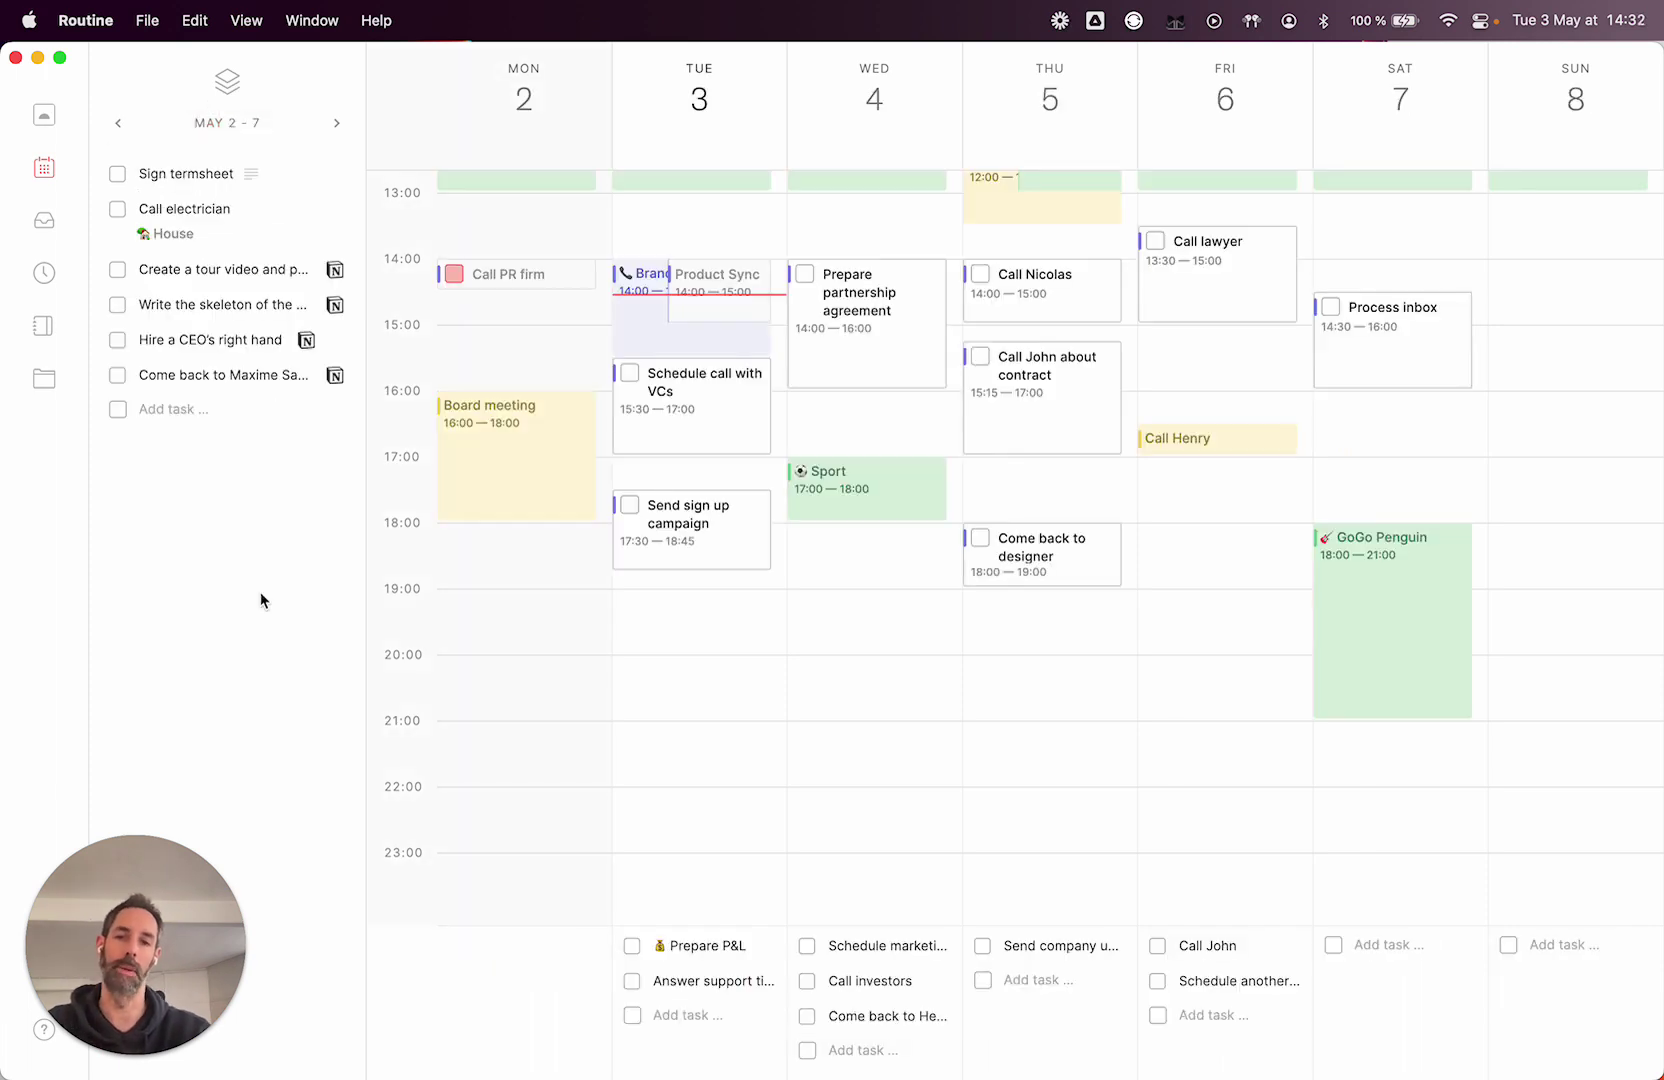
Return to the Today view for Tuesday, May 3, showing Prepare P&L and Answer support tickets
scroll(764, 783, "up", 5)
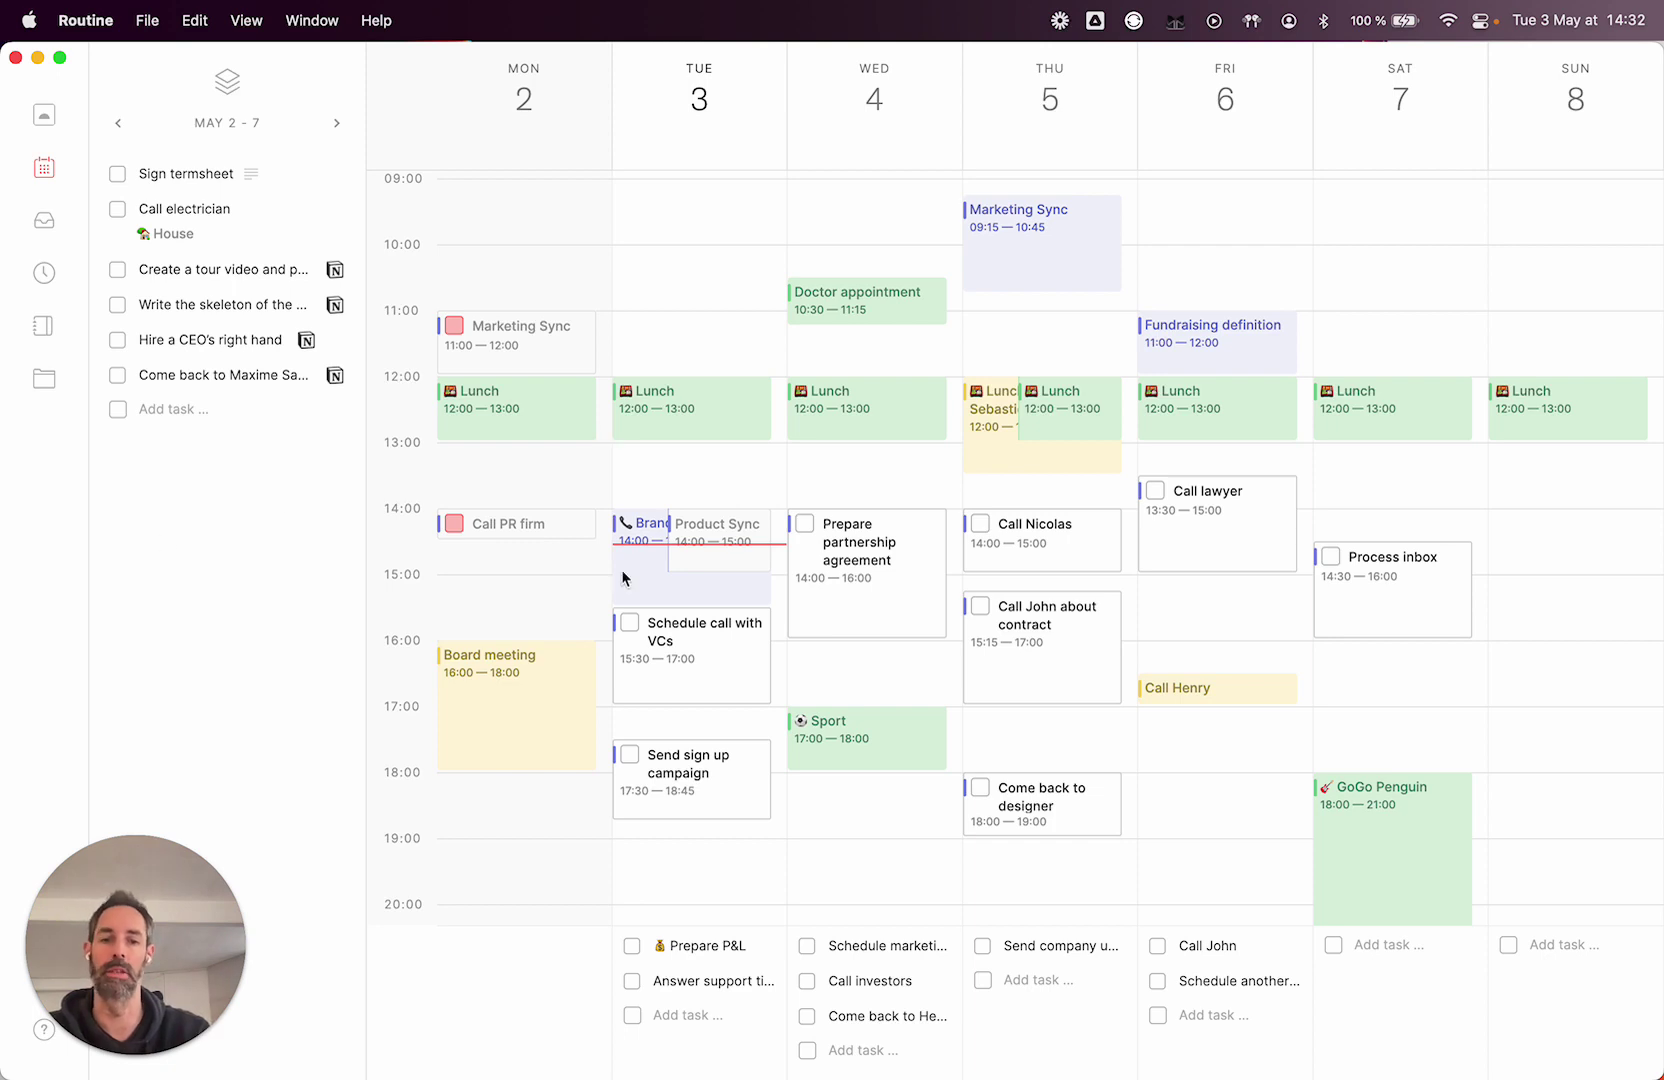
scroll(639, 577, "up", 1)
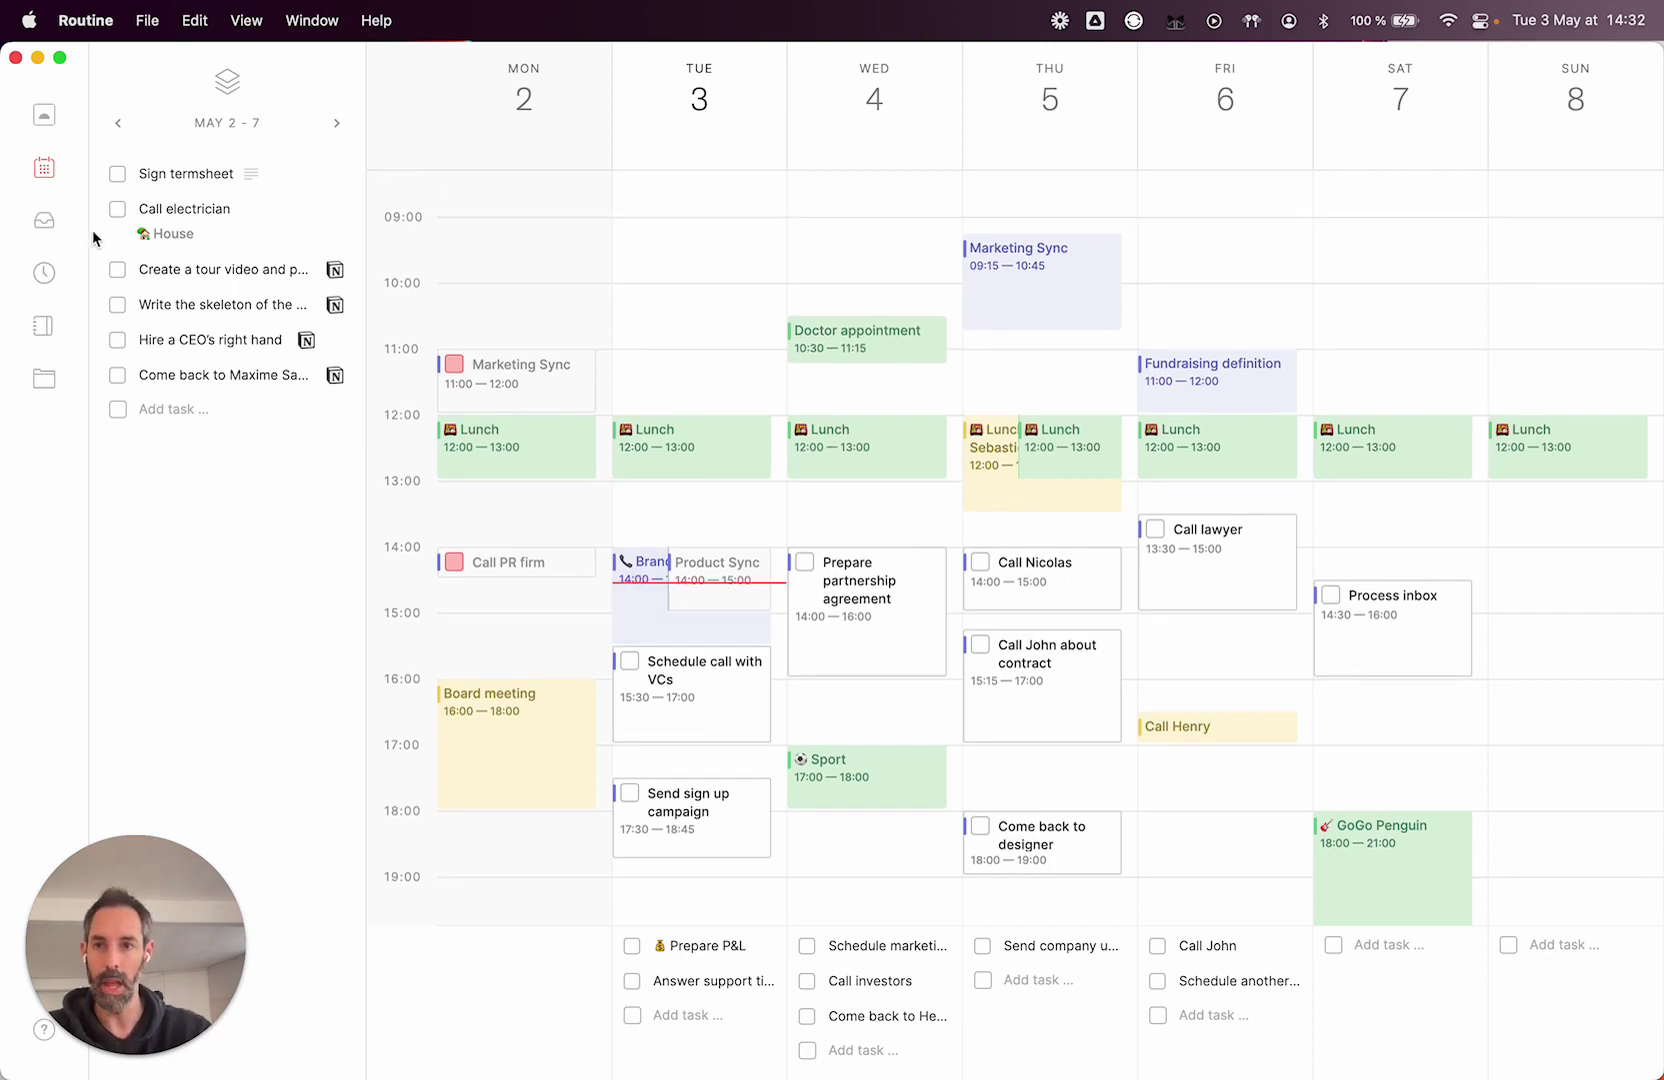
left_click(47, 120)
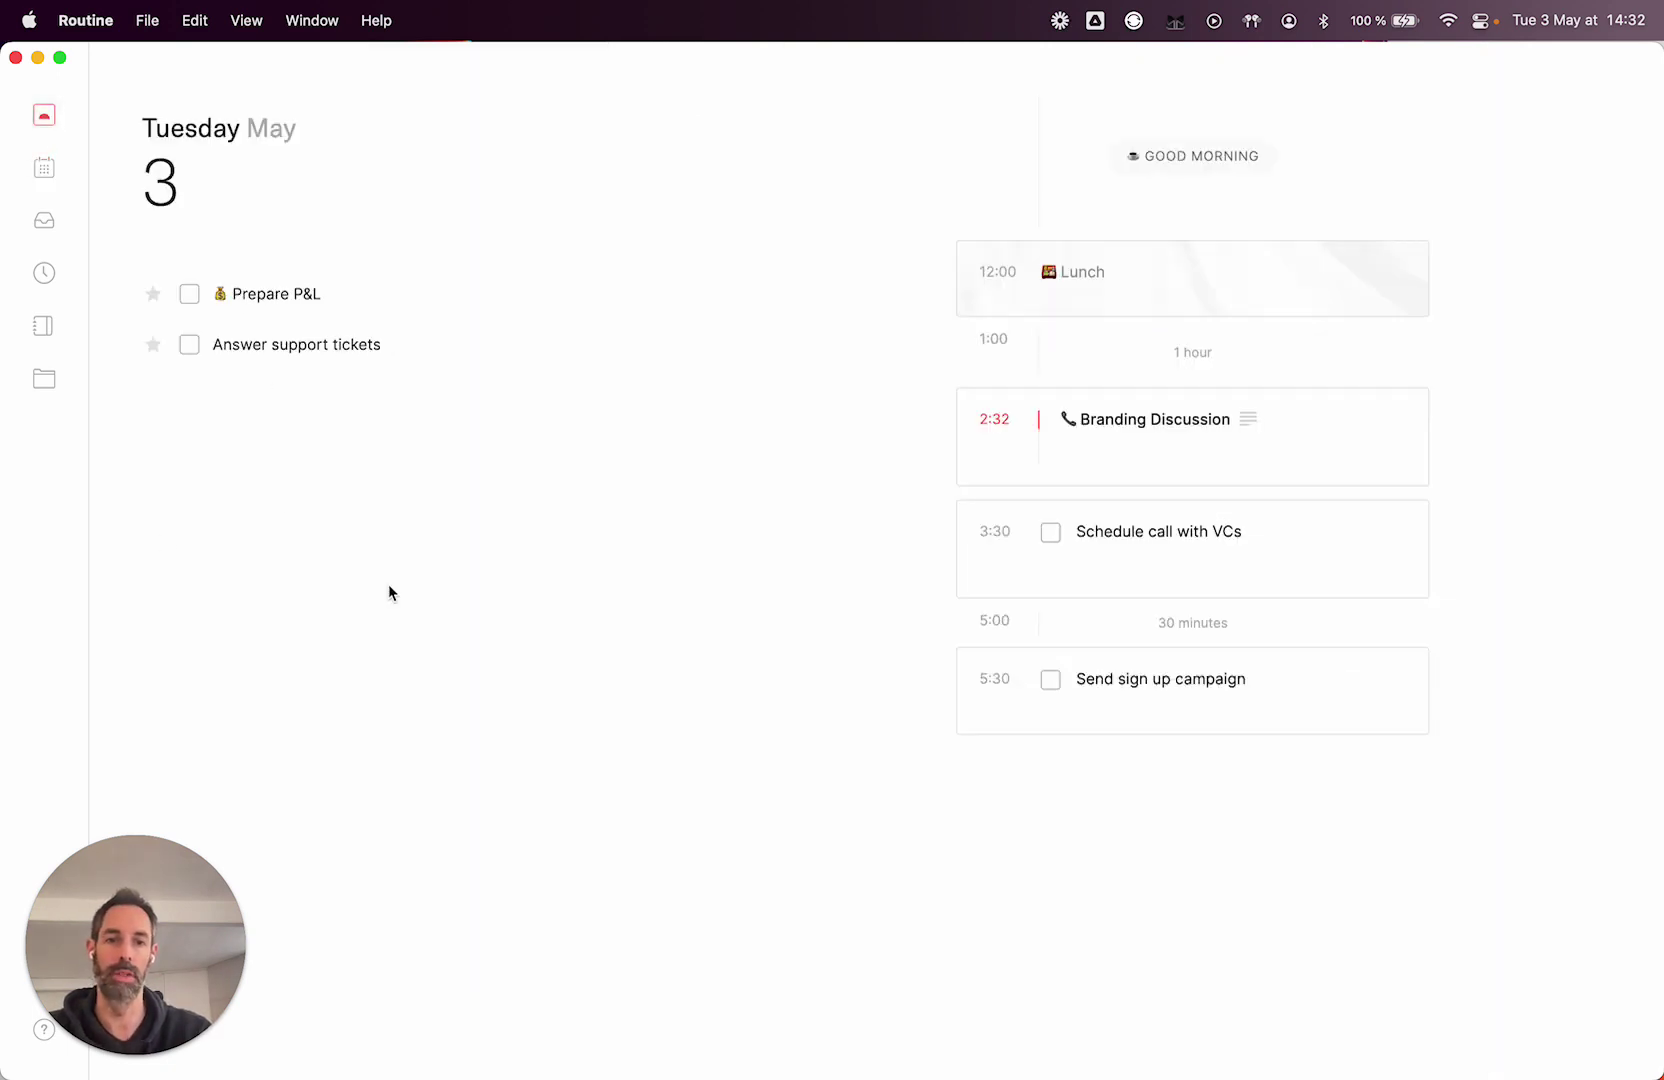